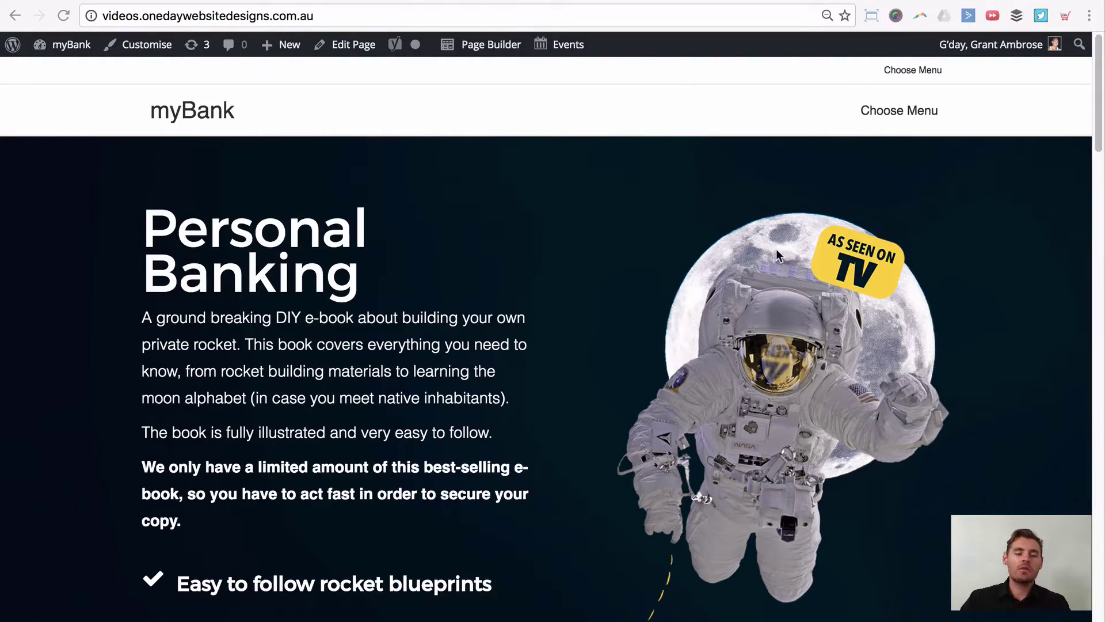
- Switch to the already open Commonwealth Bank homepage tab for reference
{"action": "key", "text": "ctrl+Tab"}
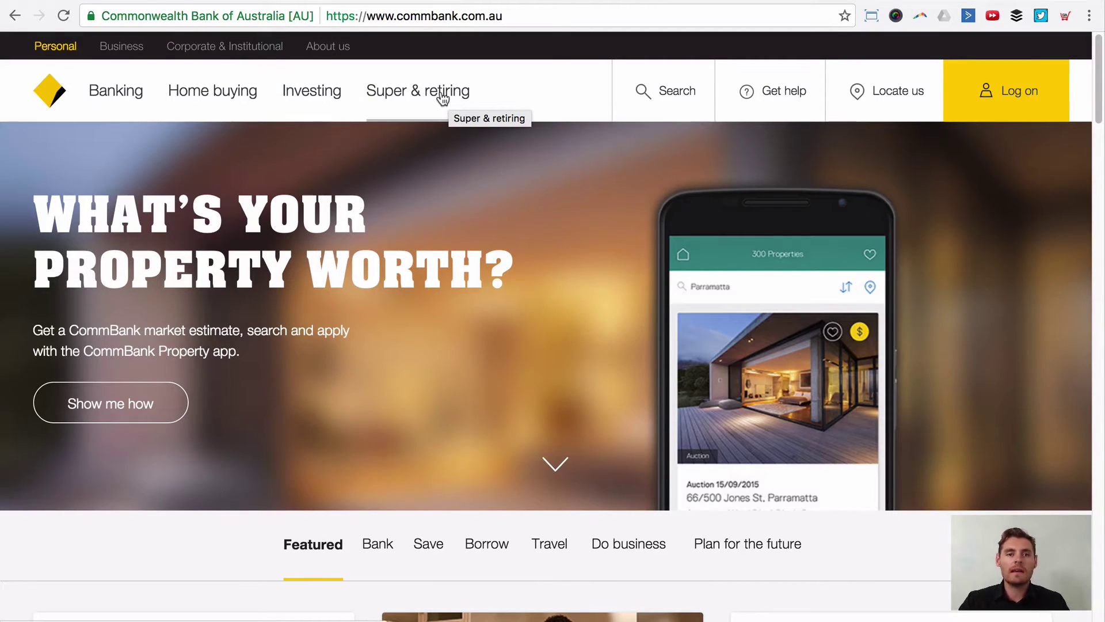
- Open CommBank's Business section, dismiss the chat popup, and preview its support and products menus
{"action": "left_click", "coordinate": [114, 53]}
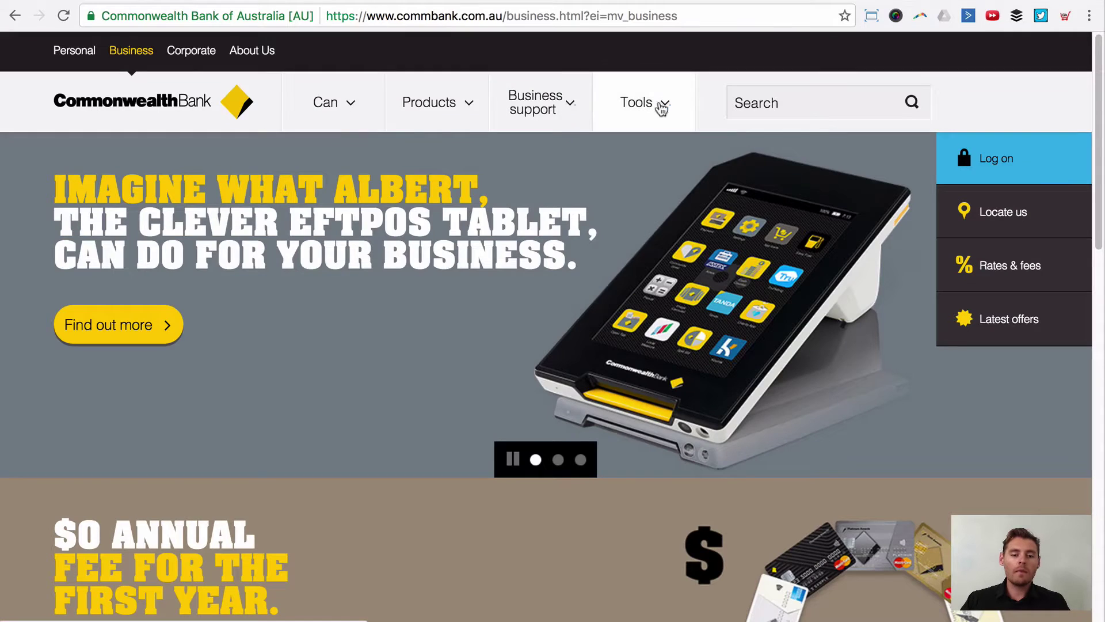
{"action": "left_click", "coordinate": [348, 101]}
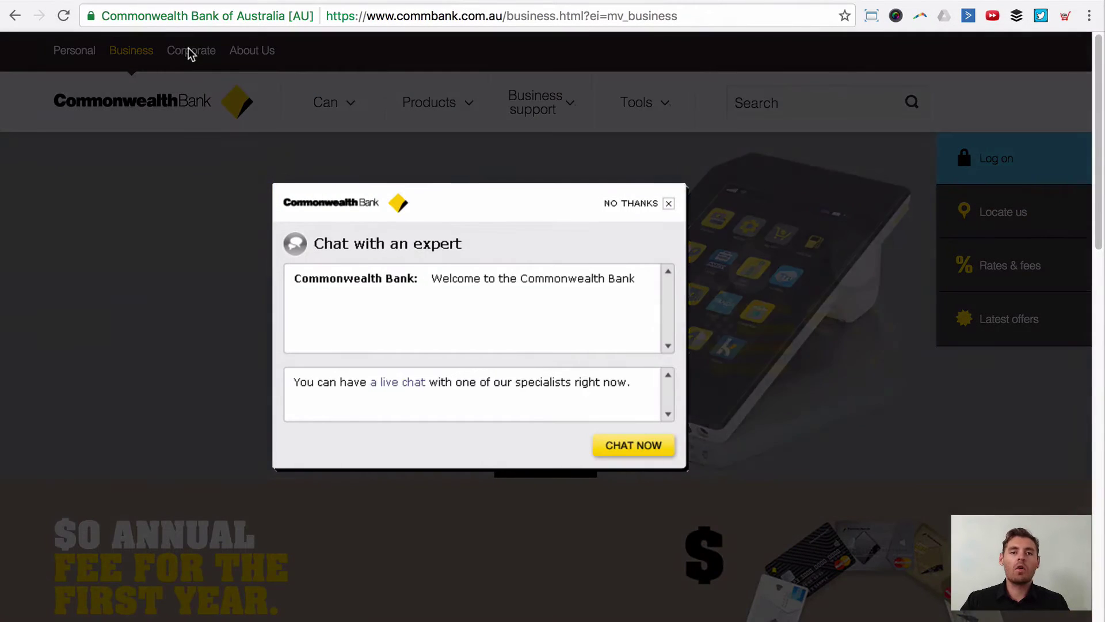
{"action": "left_click", "coordinate": [669, 204]}
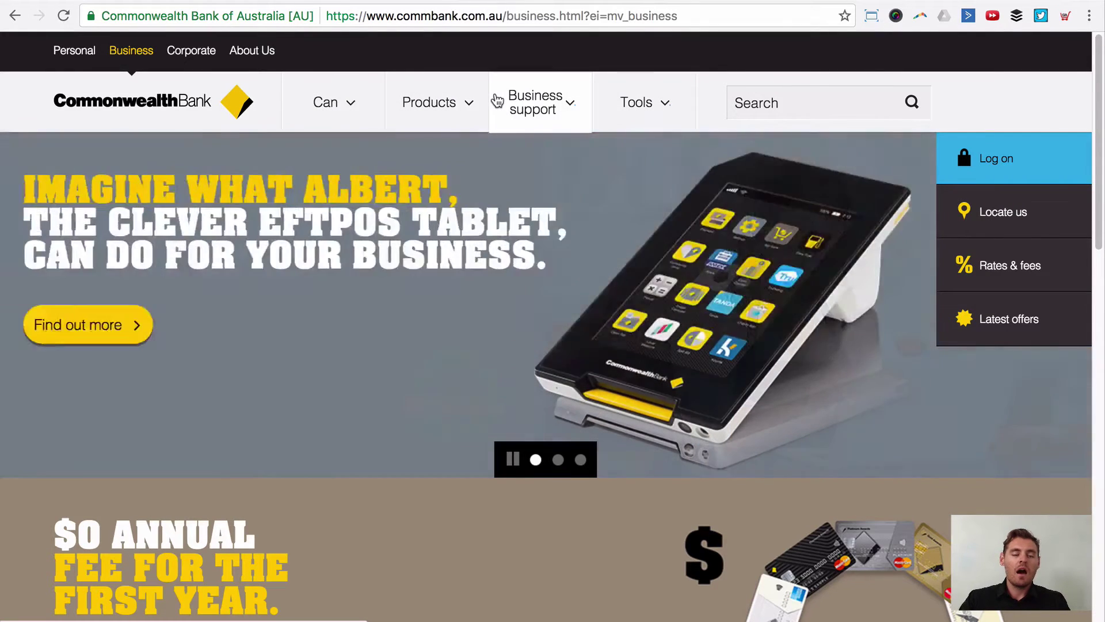
{"action": "left_click", "coordinate": [497, 101]}
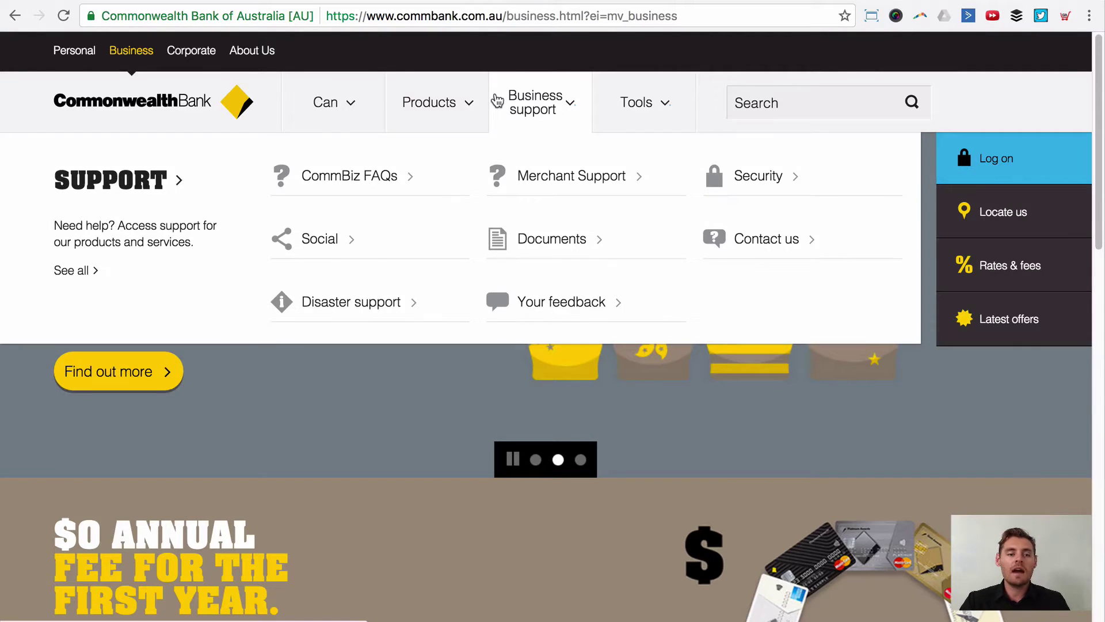
{"action": "left_click", "coordinate": [392, 107]}
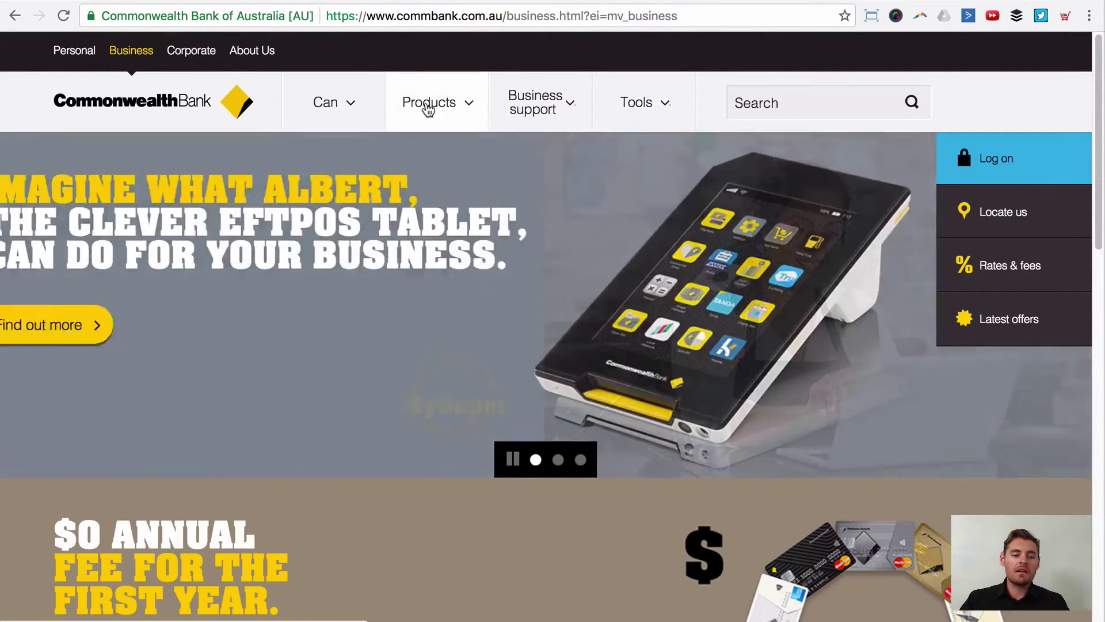
- Browse CommBank's Business Products, support and Tools menus, then return to the myBank tab
{"action": "left_click", "coordinate": [426, 106]}
{"action": "scroll", "coordinate": [439, 231], "scroll_direction": "down", "scroll_amount": 5}
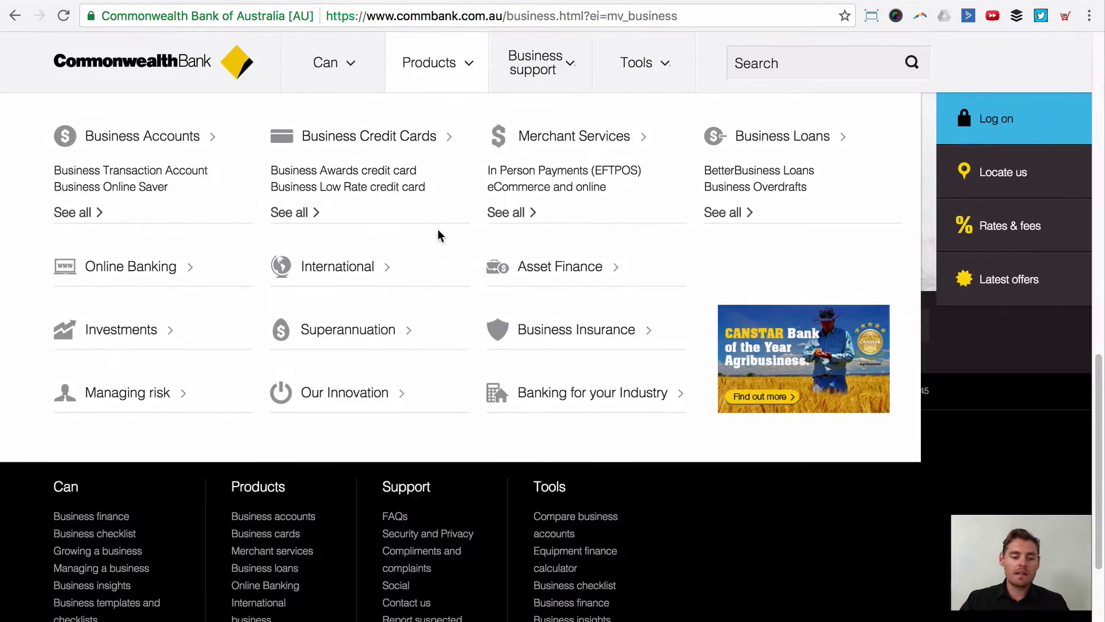
{"action": "scroll", "coordinate": [821, 309], "scroll_direction": "up", "scroll_amount": 3}
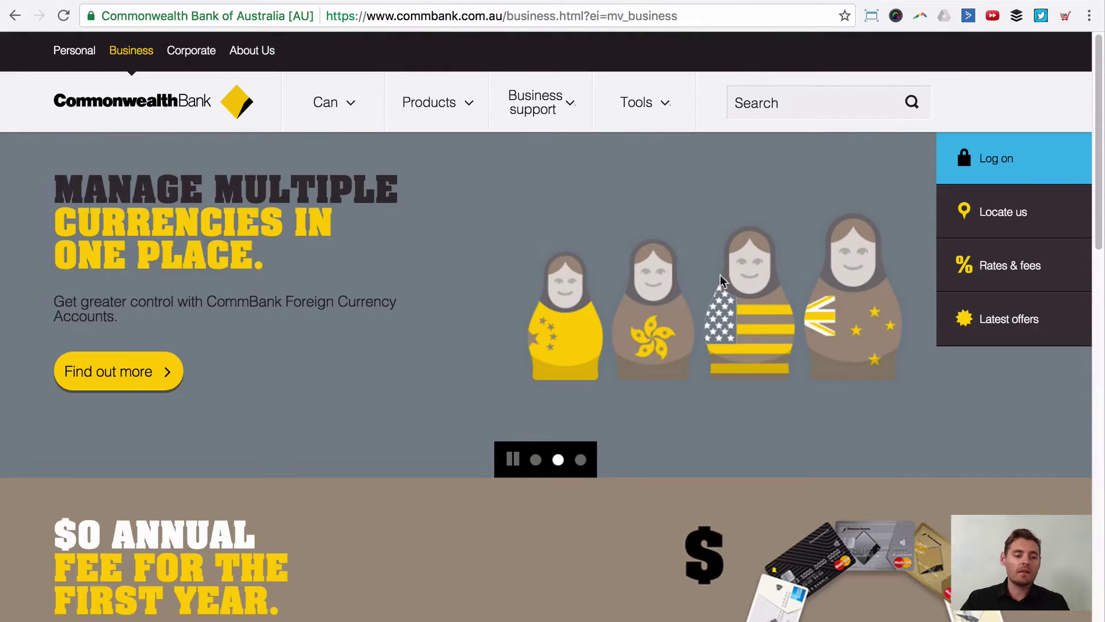
{"action": "scroll", "coordinate": [599, 264], "scroll_direction": "down", "scroll_amount": 1}
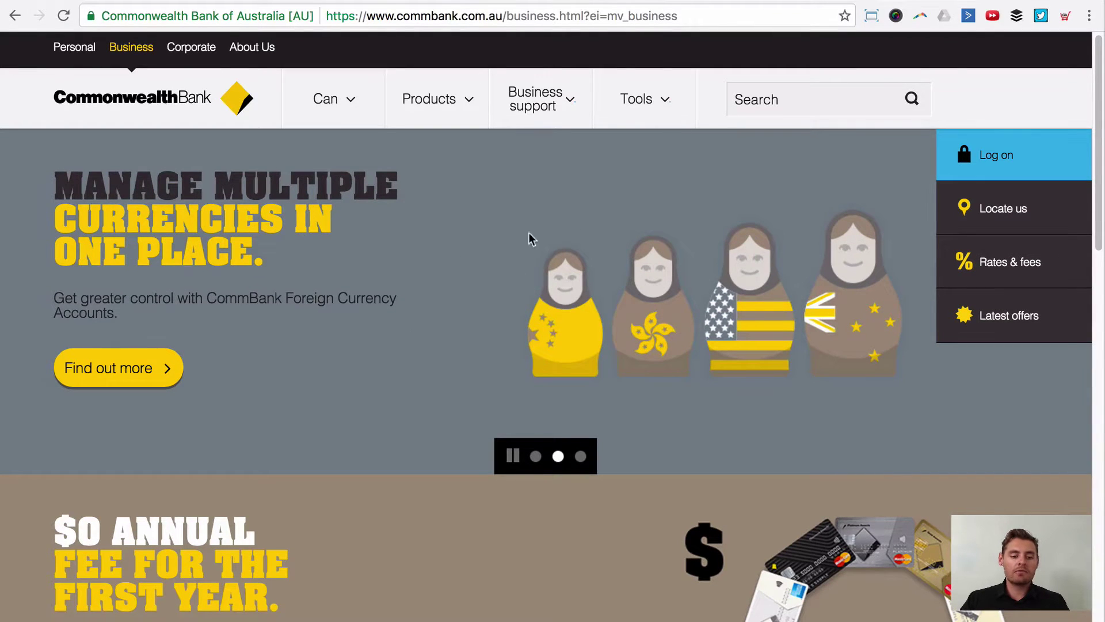
{"action": "scroll", "coordinate": [521, 248], "scroll_direction": "down", "scroll_amount": 10}
{"action": "scroll", "coordinate": [501, 271], "scroll_direction": "up", "scroll_amount": 10}
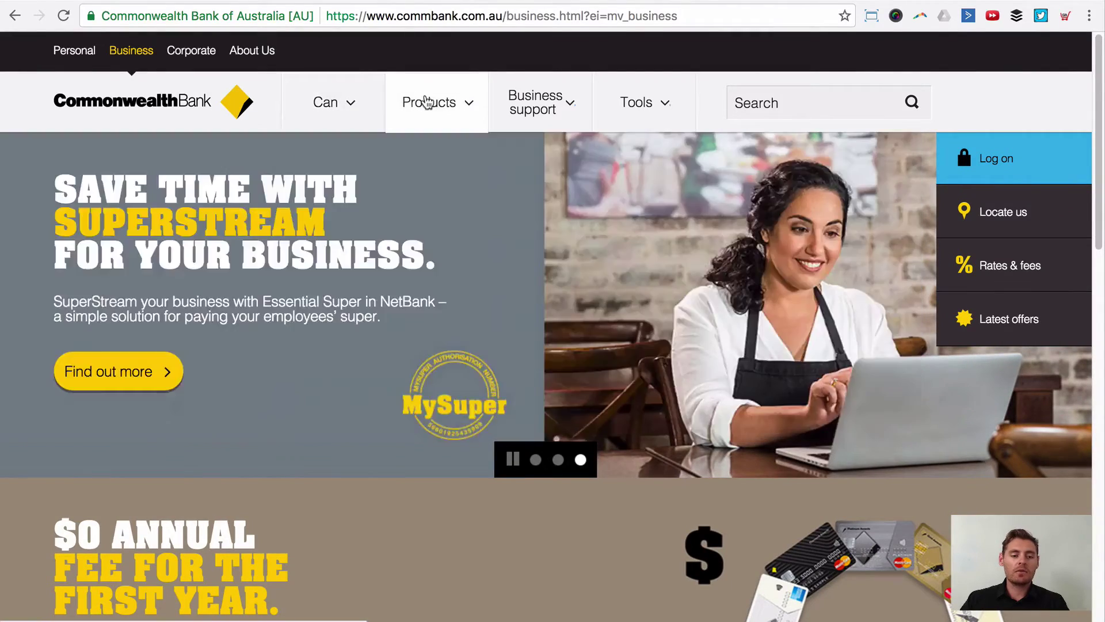
{"action": "mouse_move", "coordinate": [522, 97]}
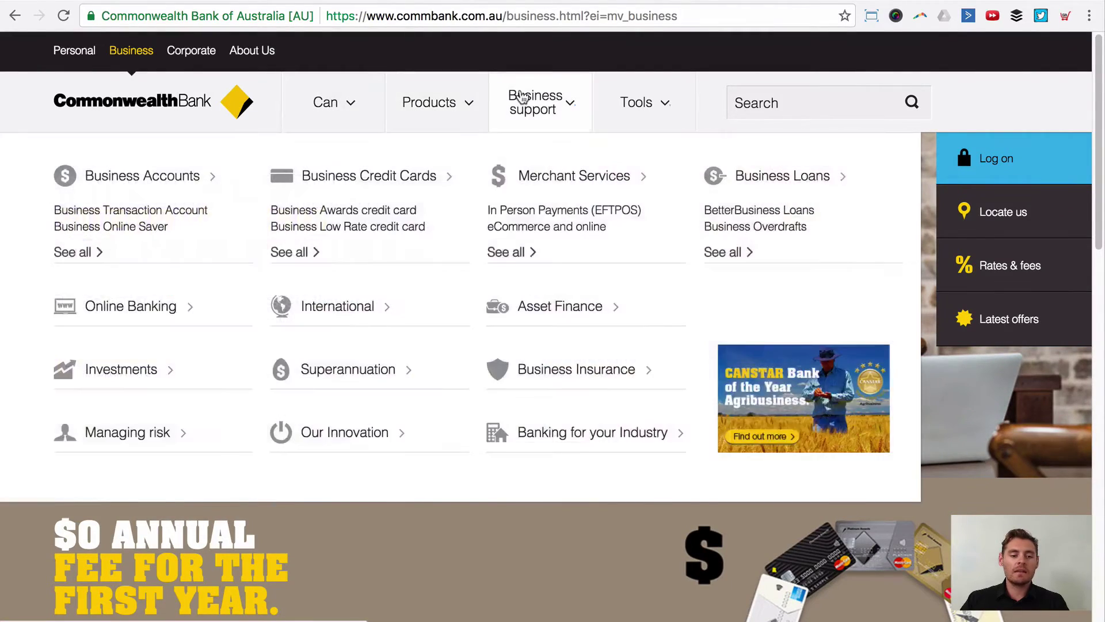
{"action": "mouse_move", "coordinate": [661, 95]}
{"action": "scroll", "coordinate": [670, 213], "scroll_direction": "down", "scroll_amount": 1}
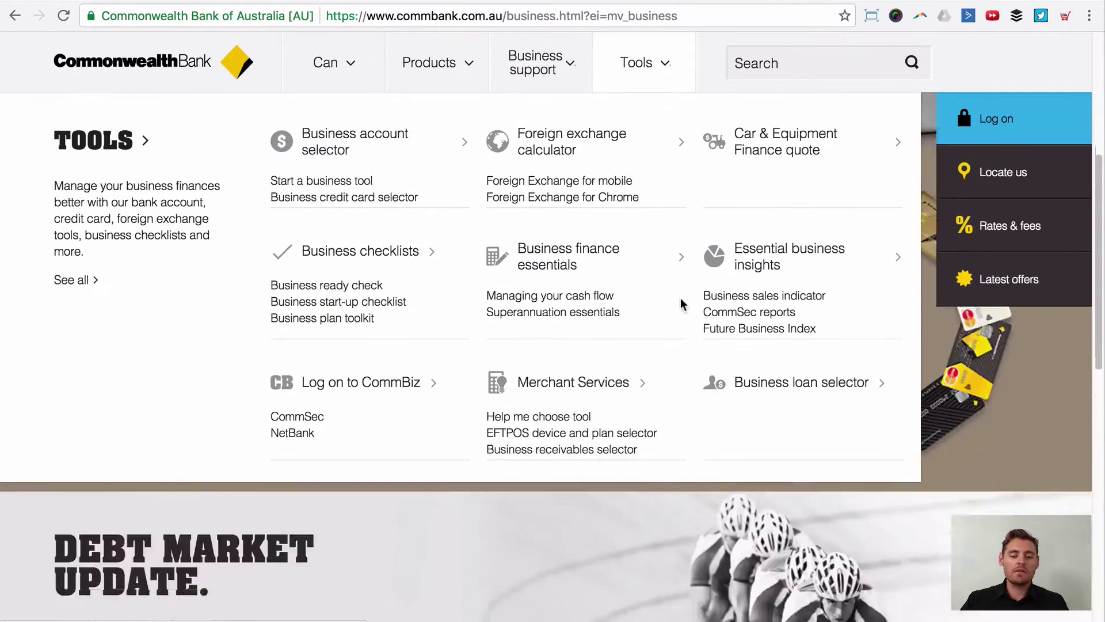
{"action": "scroll", "coordinate": [682, 345], "scroll_direction": "down", "scroll_amount": 10}
{"action": "scroll", "coordinate": [686, 439], "scroll_direction": "up", "scroll_amount": 10}
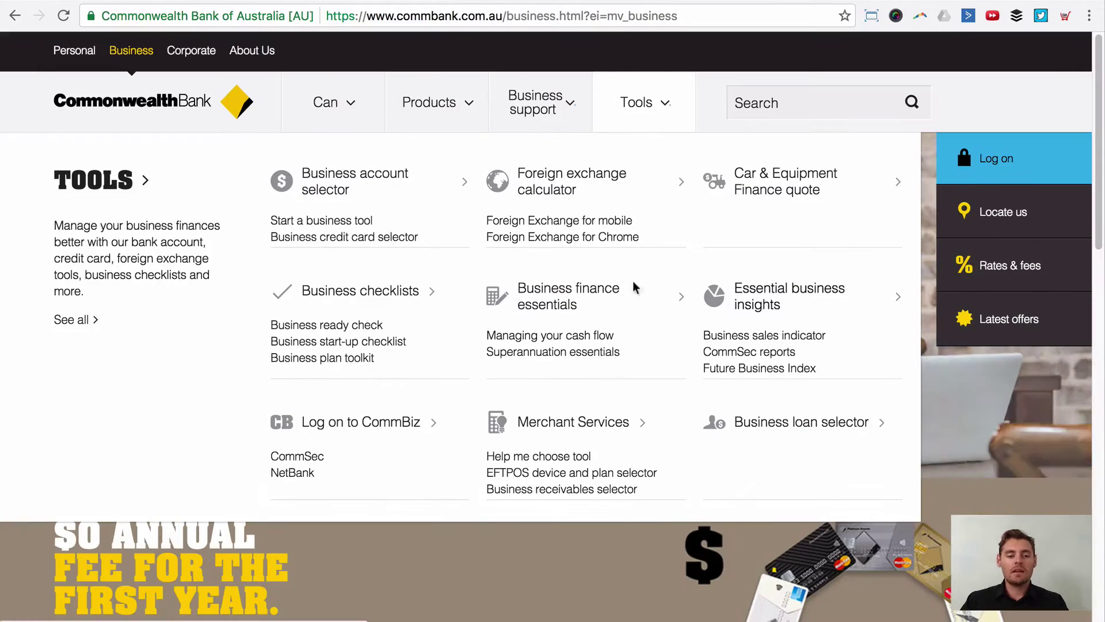
{"action": "left_click", "coordinate": [367, 1]}
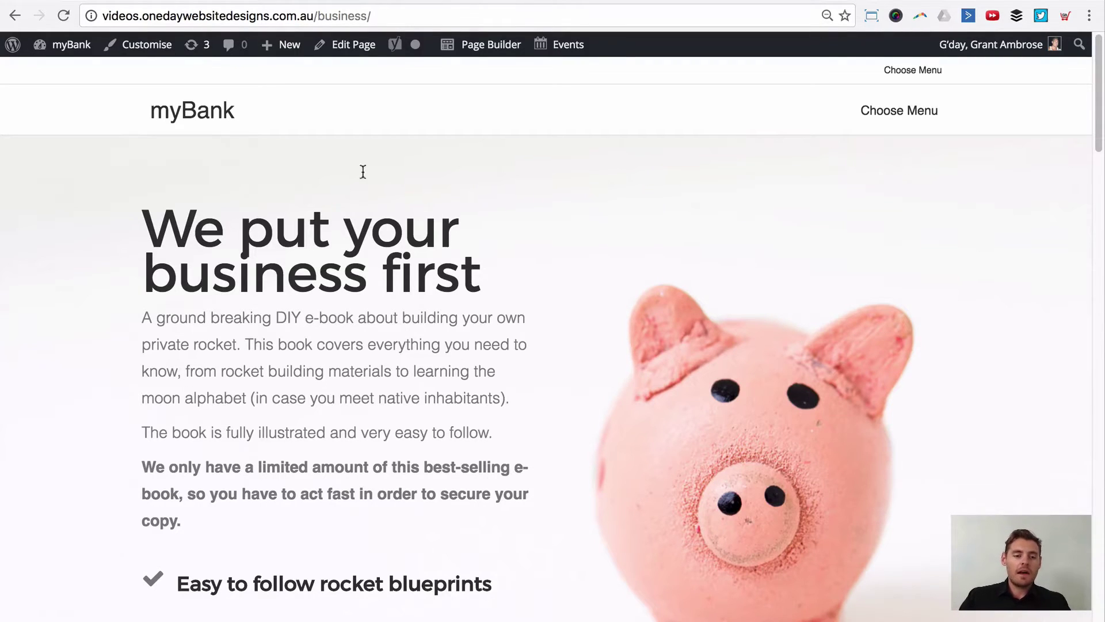
- Compare the CommBank and myBank Business pages and scroll through myBank's Business sections
{"action": "left_click", "coordinate": [513, 3]}
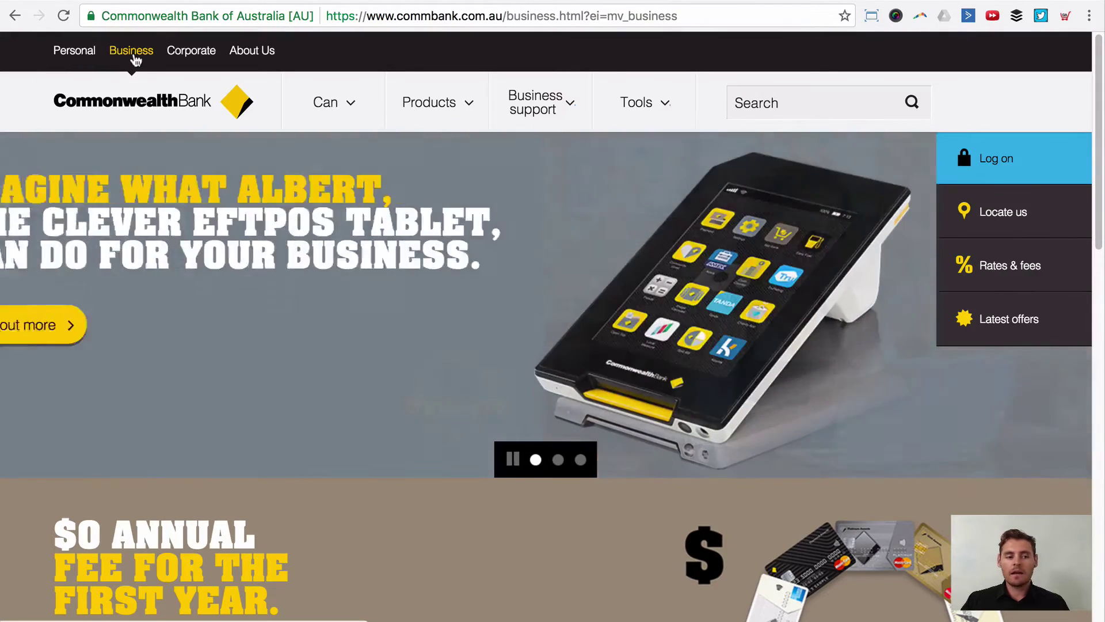
{"action": "left_click", "coordinate": [488, 3]}
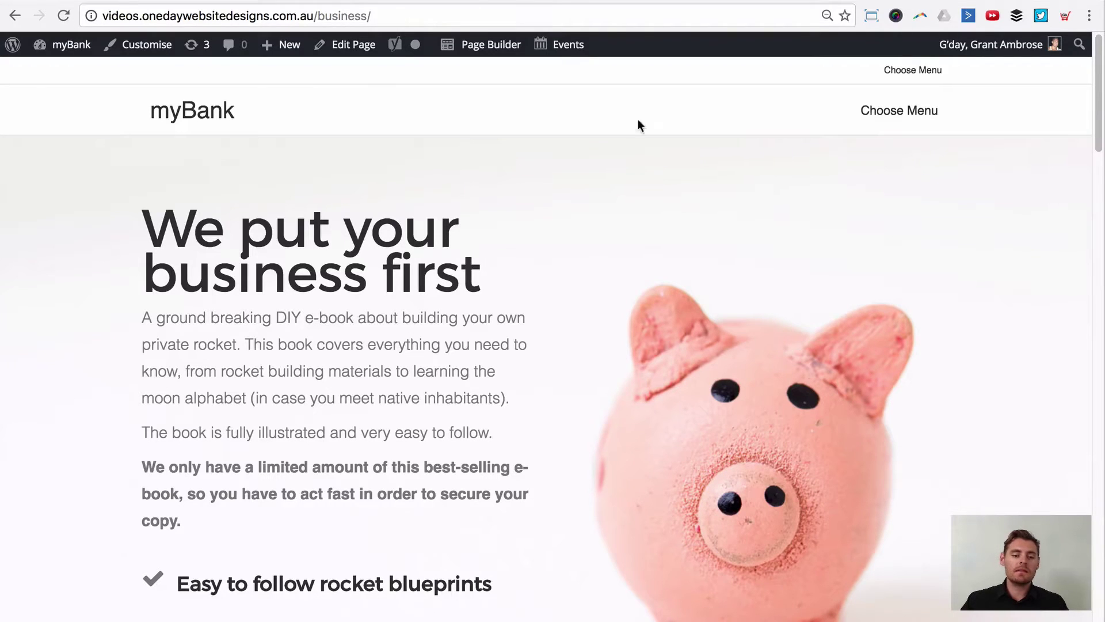
{"action": "scroll", "coordinate": [490, 327], "scroll_direction": "down", "scroll_amount": 3}
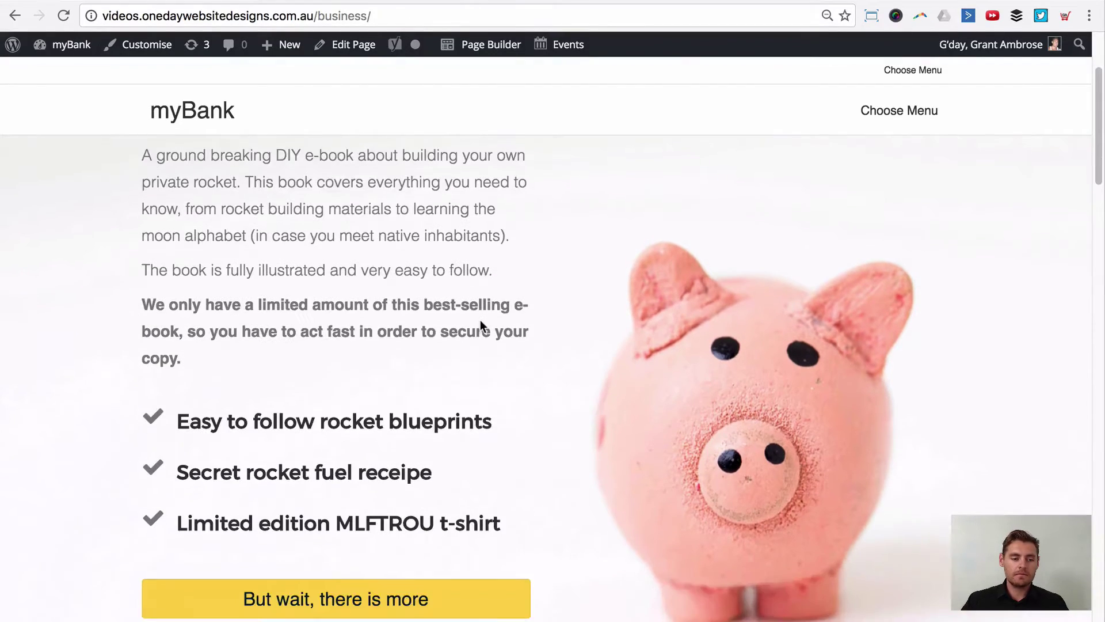
{"action": "scroll", "coordinate": [481, 323], "scroll_direction": "up", "scroll_amount": 3}
{"action": "left_click_drag", "start_coordinate": [173, 222], "coordinate": [531, 250]}
{"action": "left_click", "coordinate": [532, 250]}
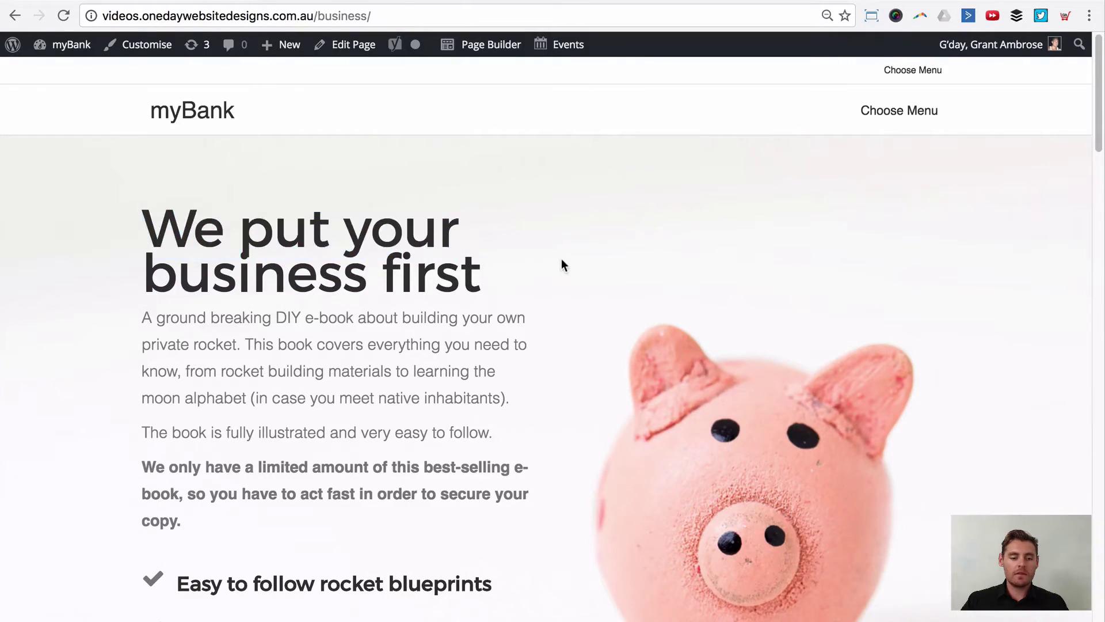
{"action": "scroll", "coordinate": [555, 273], "scroll_direction": "down", "scroll_amount": 10}
{"action": "scroll", "coordinate": [551, 274], "scroll_direction": "down", "scroll_amount": 14}
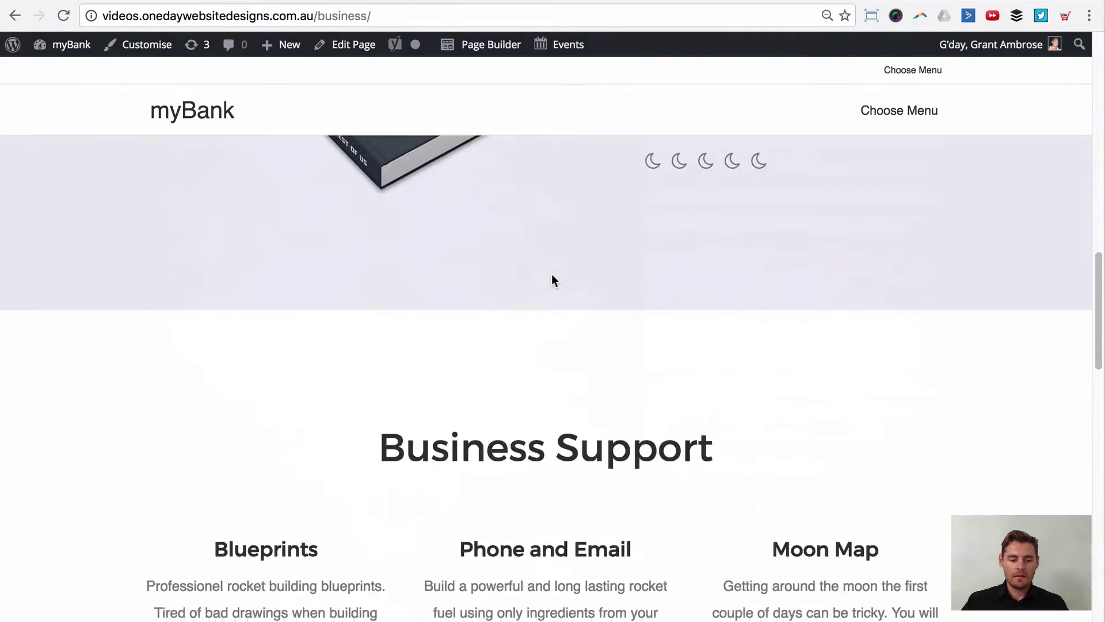
{"action": "scroll", "coordinate": [552, 277], "scroll_direction": "down", "scroll_amount": 8}
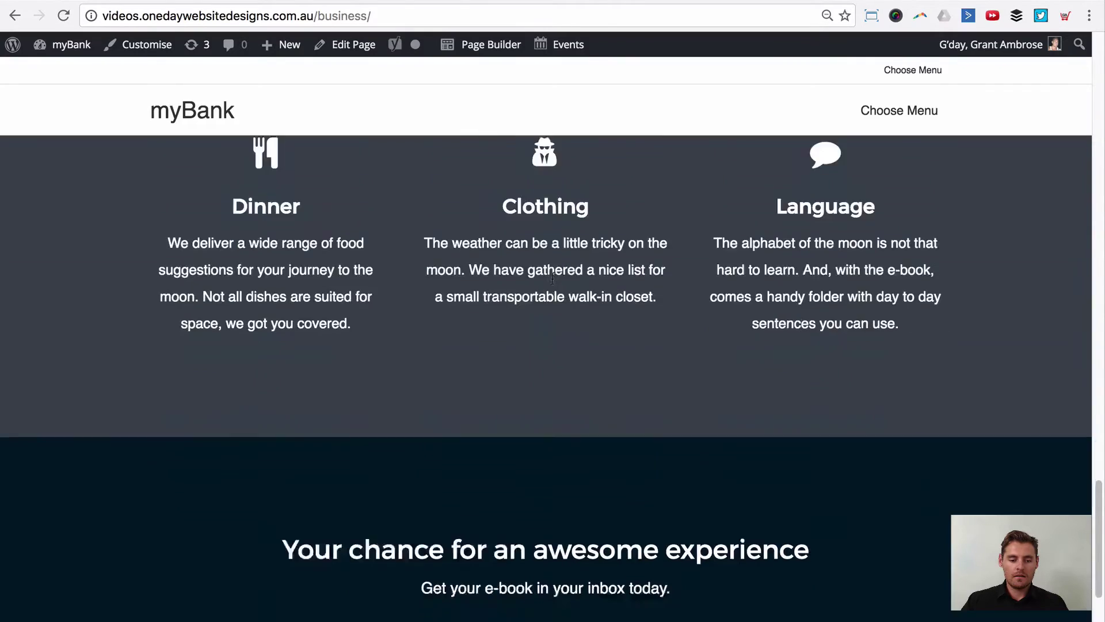
{"action": "scroll", "coordinate": [550, 279], "scroll_direction": "up", "scroll_amount": 20}
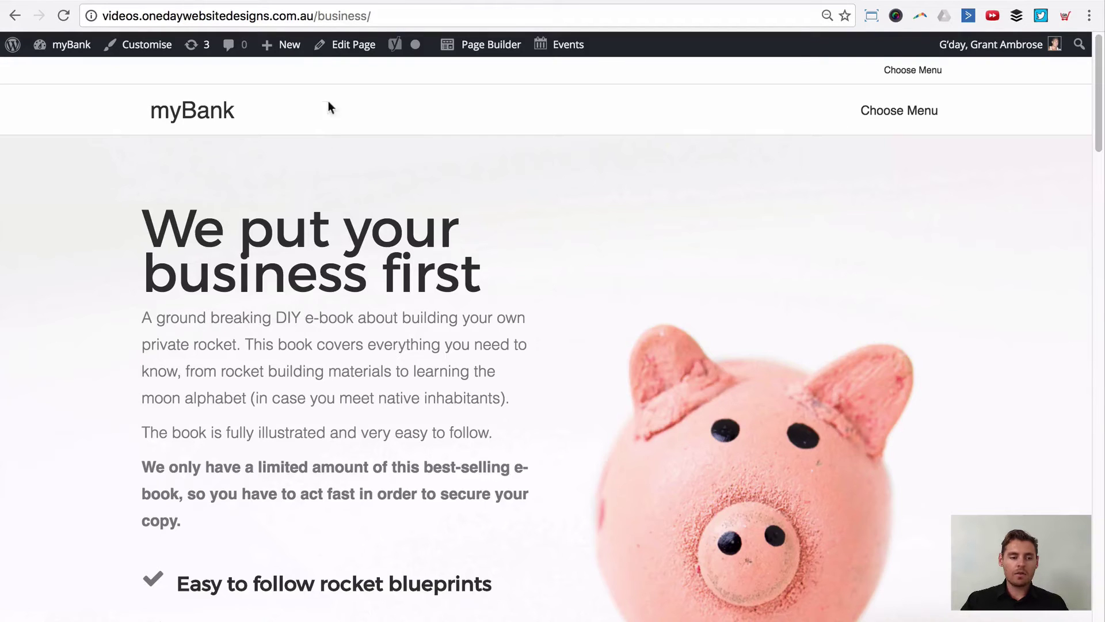
- Remove 'business/' from the address to load the myBank home page
{"action": "left_click_drag", "start_coordinate": [317, 16], "coordinate": [473, 17]}
{"action": "key", "text": "BackSpace"}
{"action": "key", "text": "Return"}
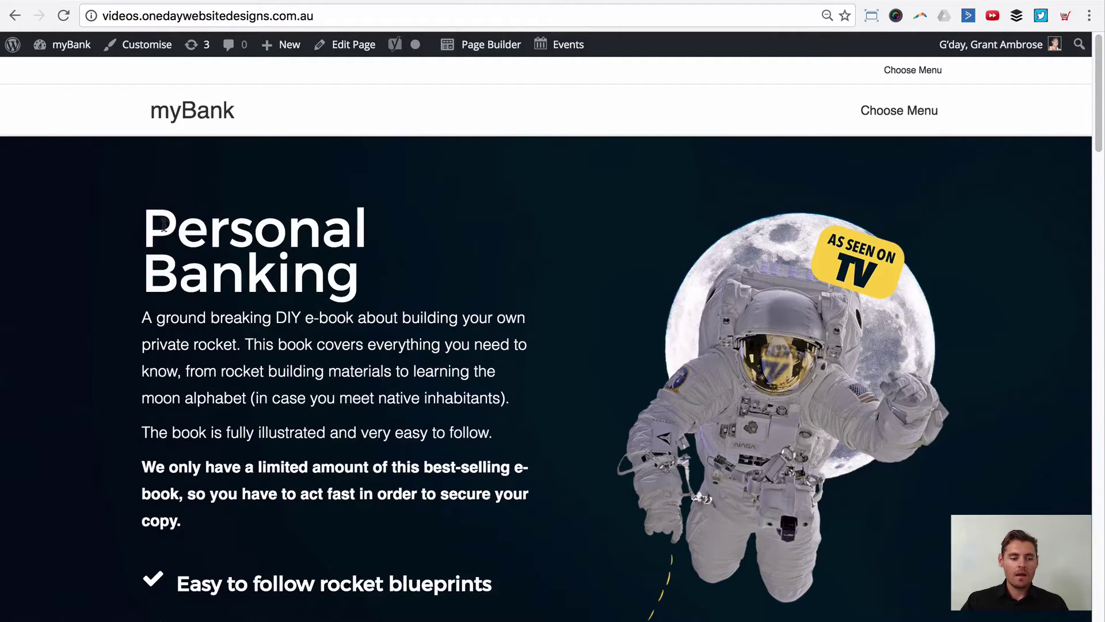
- Scroll the myBank home page down to the e-book call to action, then switch to CommBank
{"action": "scroll", "coordinate": [561, 312], "scroll_direction": "down", "scroll_amount": 15}
{"action": "scroll", "coordinate": [562, 314], "scroll_direction": "down", "scroll_amount": 15}
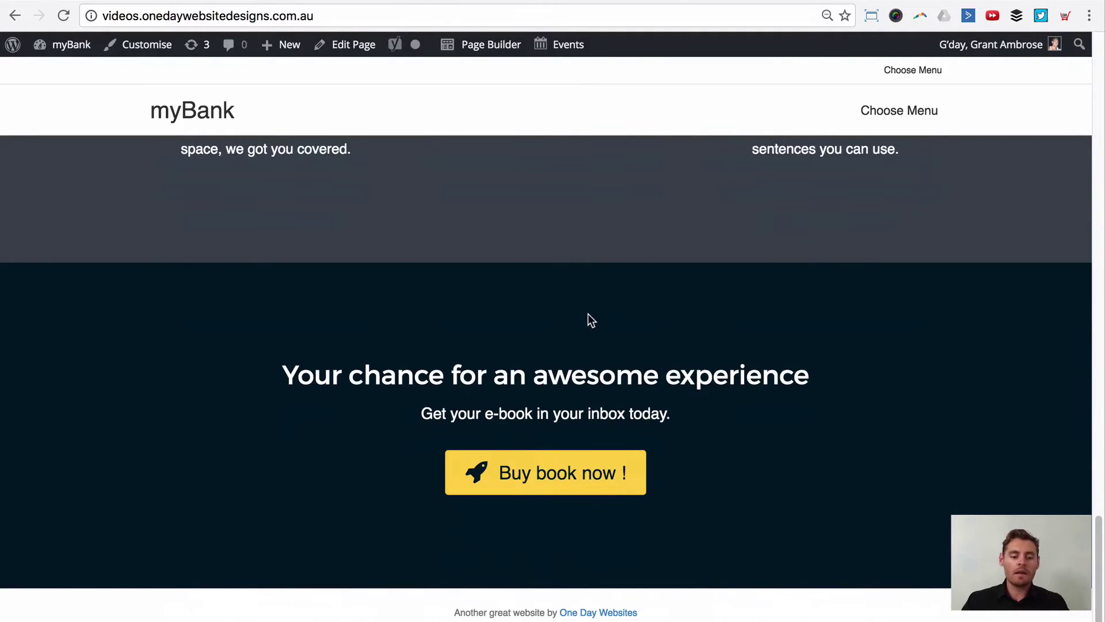
{"action": "scroll", "coordinate": [592, 317], "scroll_direction": "up", "scroll_amount": 20}
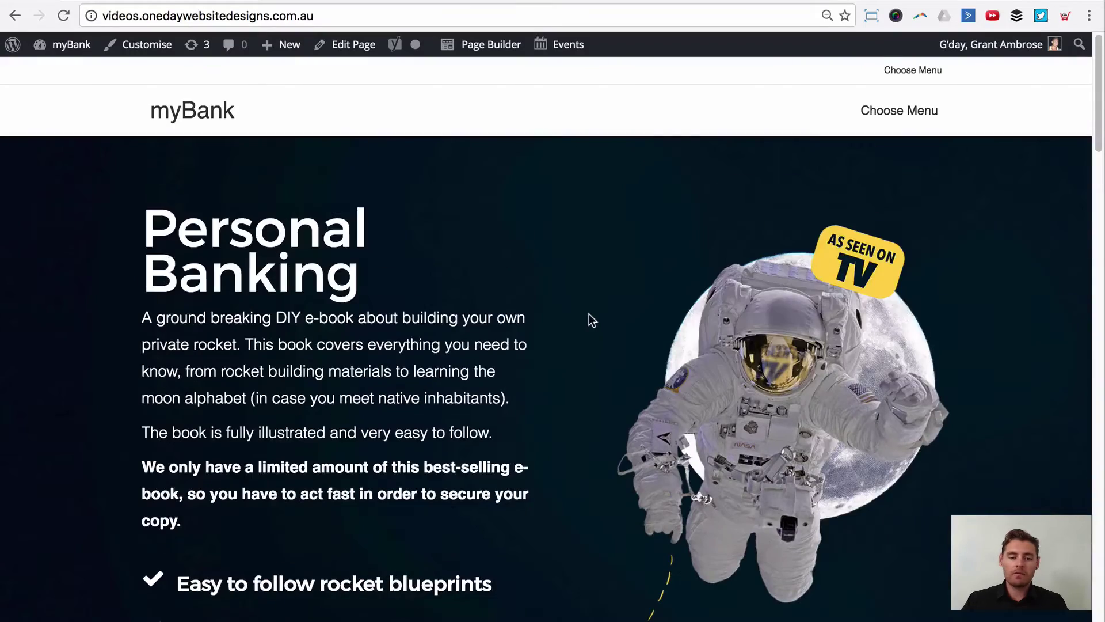
{"action": "scroll", "coordinate": [589, 313], "scroll_direction": "down", "scroll_amount": 8}
{"action": "scroll", "coordinate": [400, 341], "scroll_direction": "up", "scroll_amount": 8}
{"action": "left_click_drag", "start_coordinate": [332, 252], "coordinate": [369, 285]}
{"action": "scroll", "coordinate": [429, 300], "scroll_direction": "down", "scroll_amount": 10}
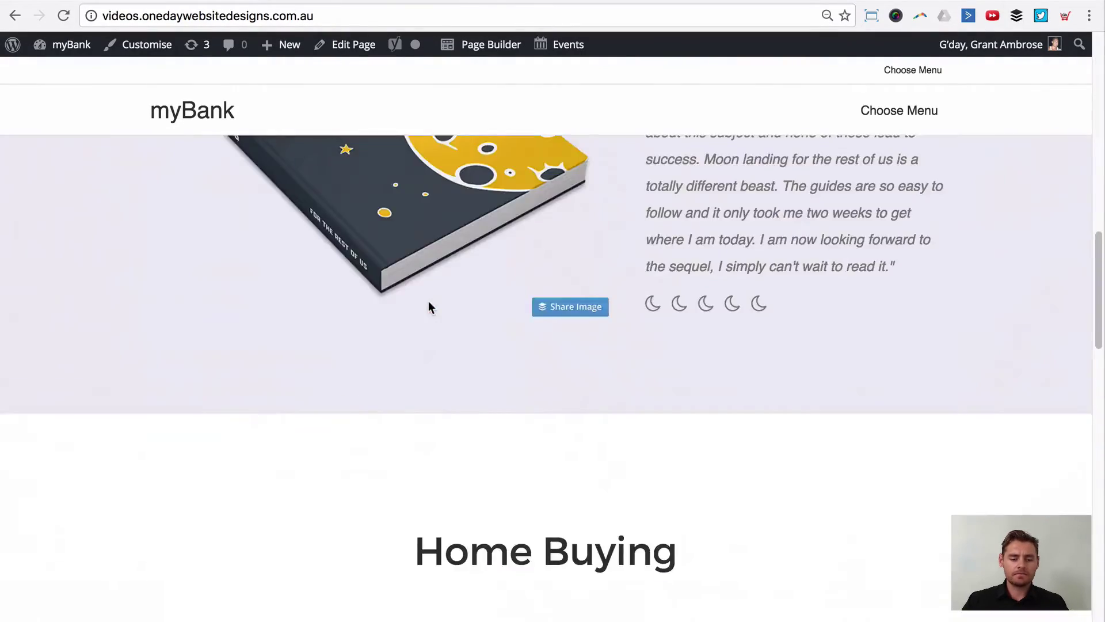
{"action": "scroll", "coordinate": [431, 303], "scroll_direction": "up", "scroll_amount": 10}
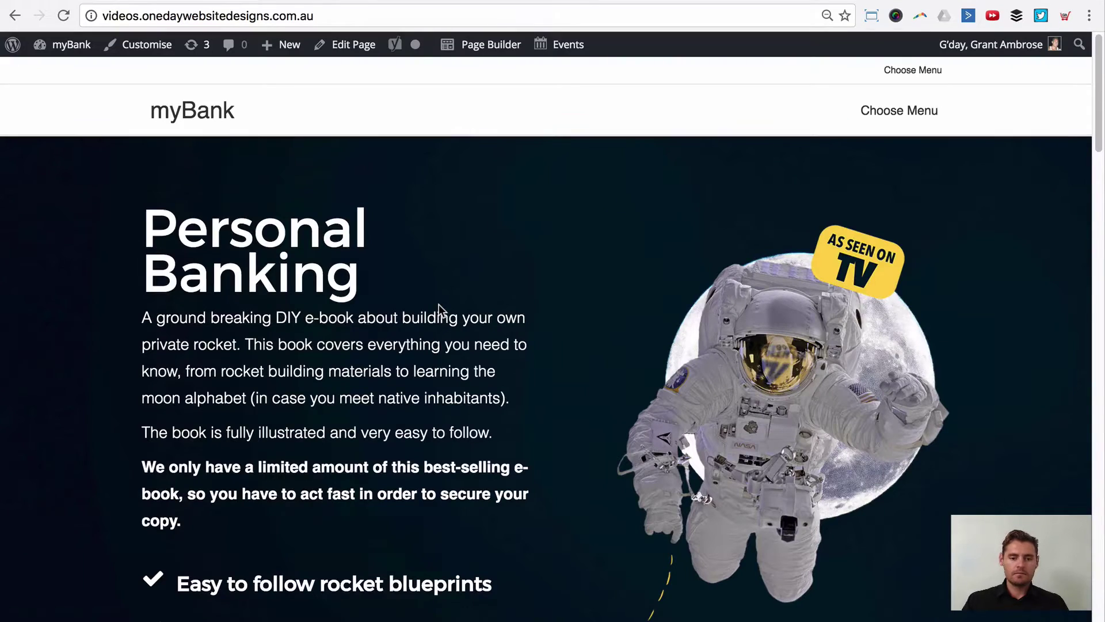
{"action": "key", "text": "ctrl+Tab"}
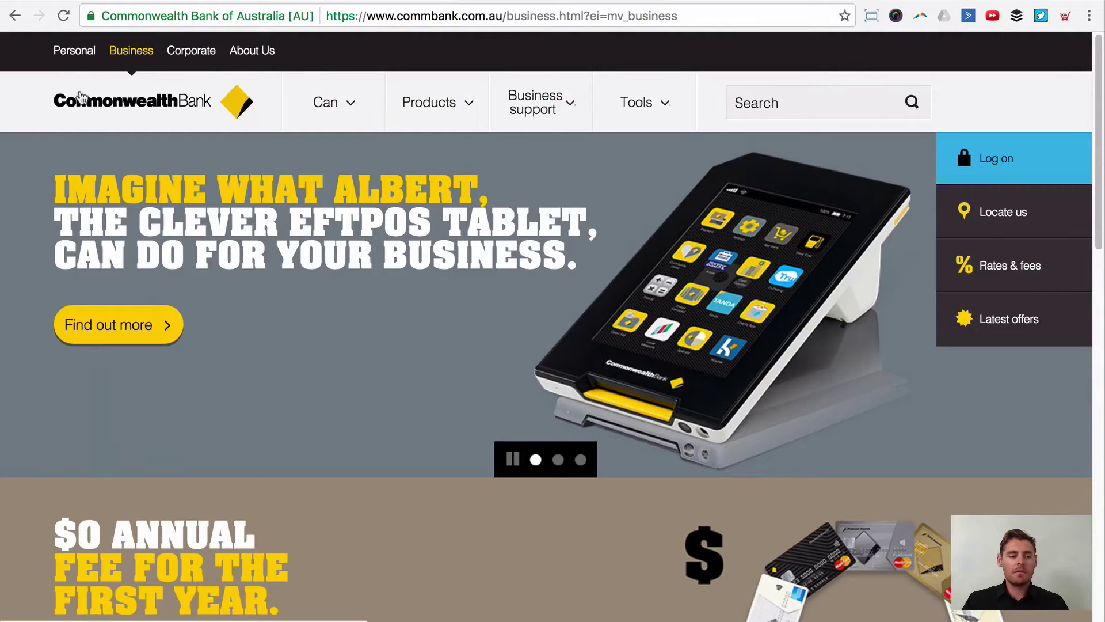
- View CommBank's Personal page, then its Business page for comparison
{"action": "left_click", "coordinate": [65, 52]}
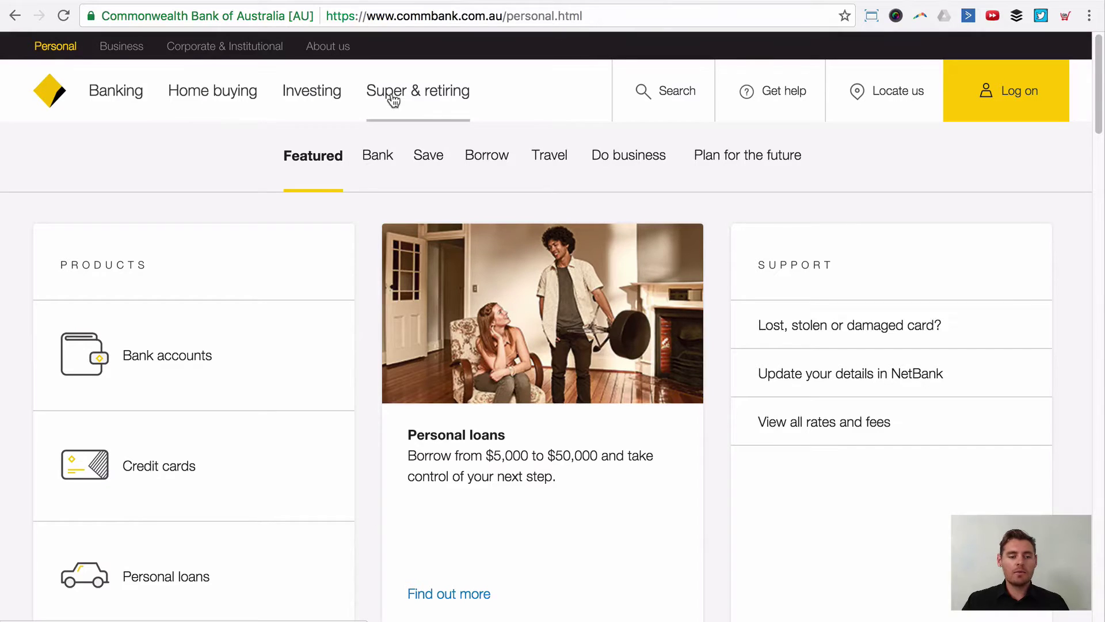
{"action": "left_click", "coordinate": [109, 53]}
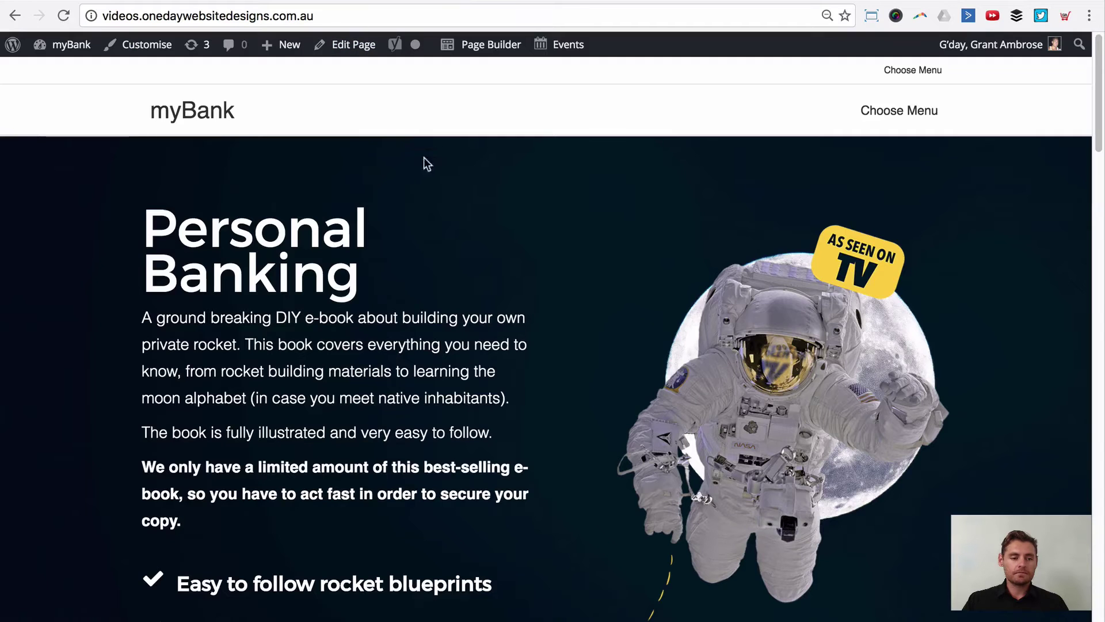
{"action": "scroll", "coordinate": [317, 143], "scroll_direction": "down", "scroll_amount": 10}
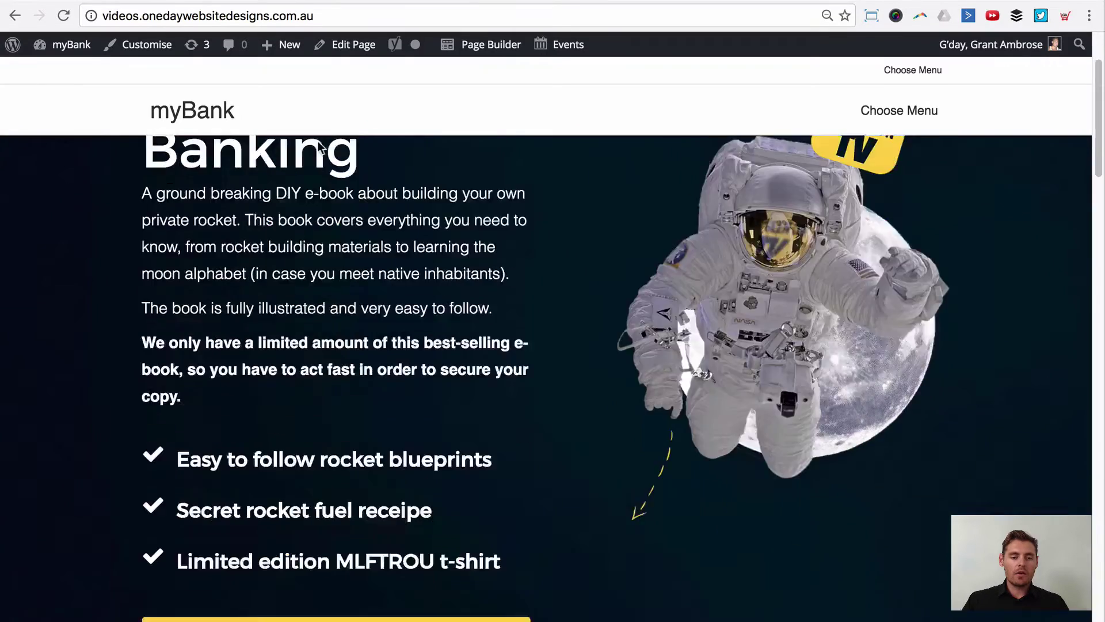
{"action": "scroll", "coordinate": [318, 162], "scroll_direction": "up", "scroll_amount": 10}
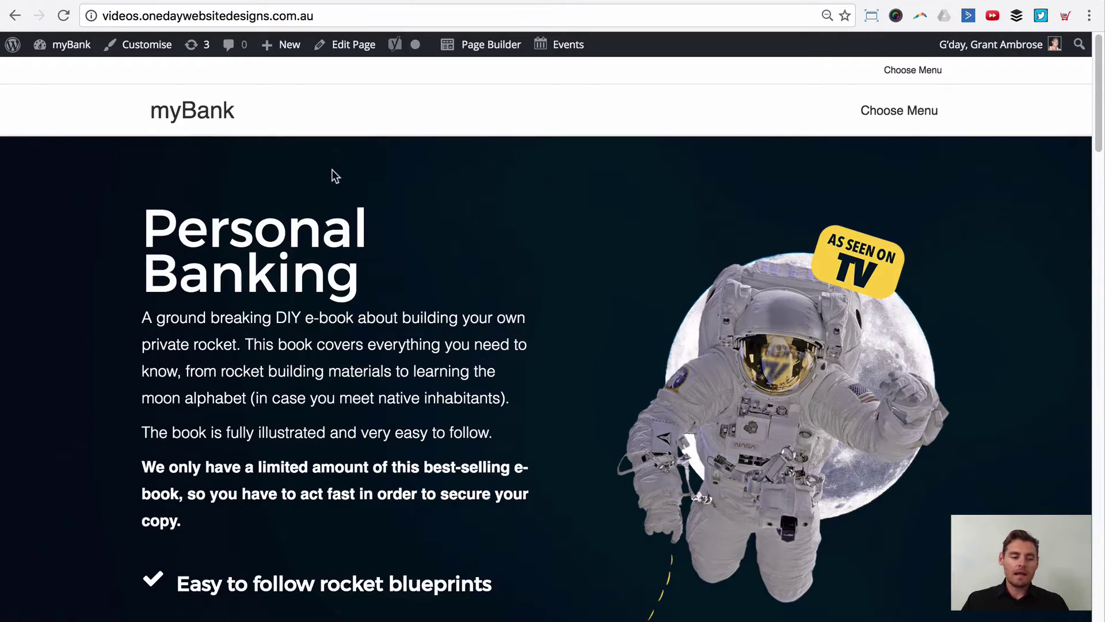
{"action": "left_click_drag", "start_coordinate": [126, 177], "coordinate": [426, 343]}
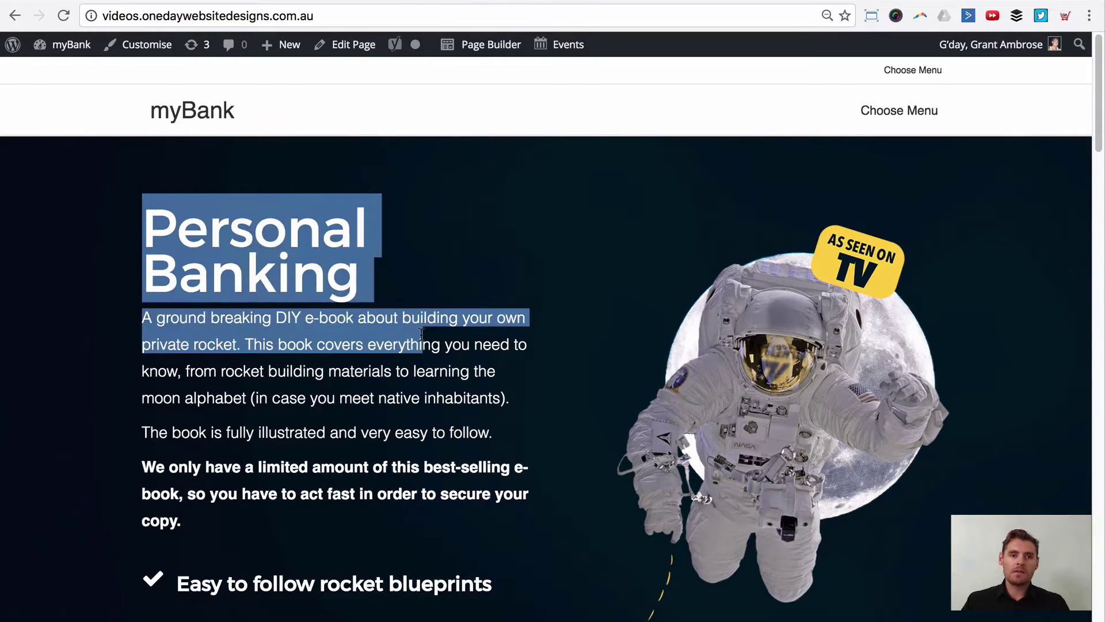
{"action": "left_click", "coordinate": [428, 342]}
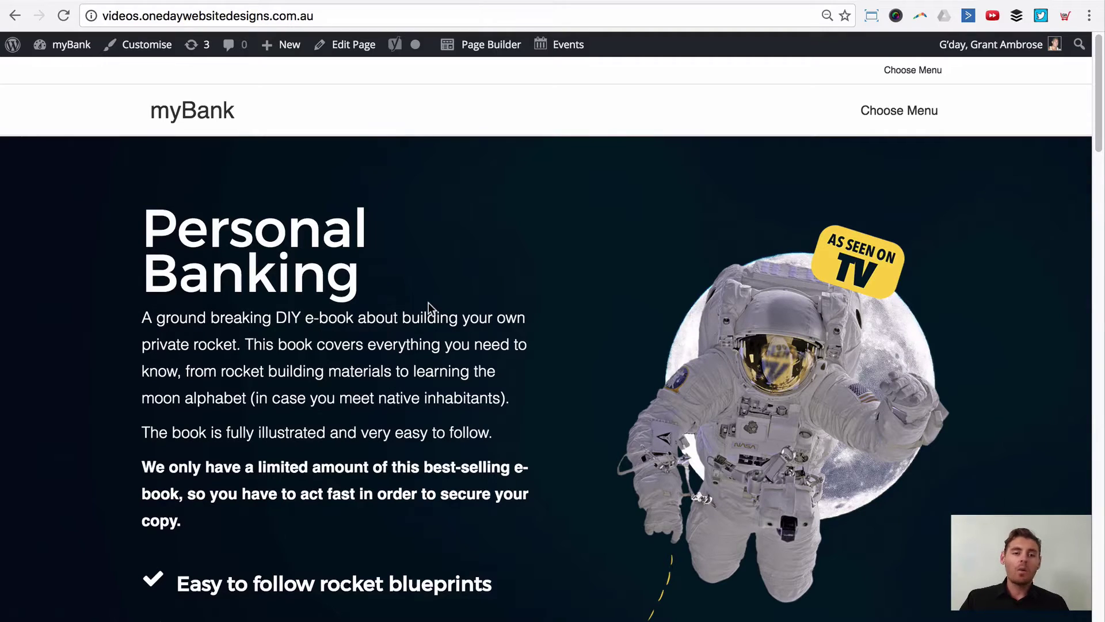
{"action": "scroll", "coordinate": [391, 265], "scroll_direction": "down", "scroll_amount": 5}
{"action": "scroll", "coordinate": [390, 264], "scroll_direction": "up", "scroll_amount": 5}
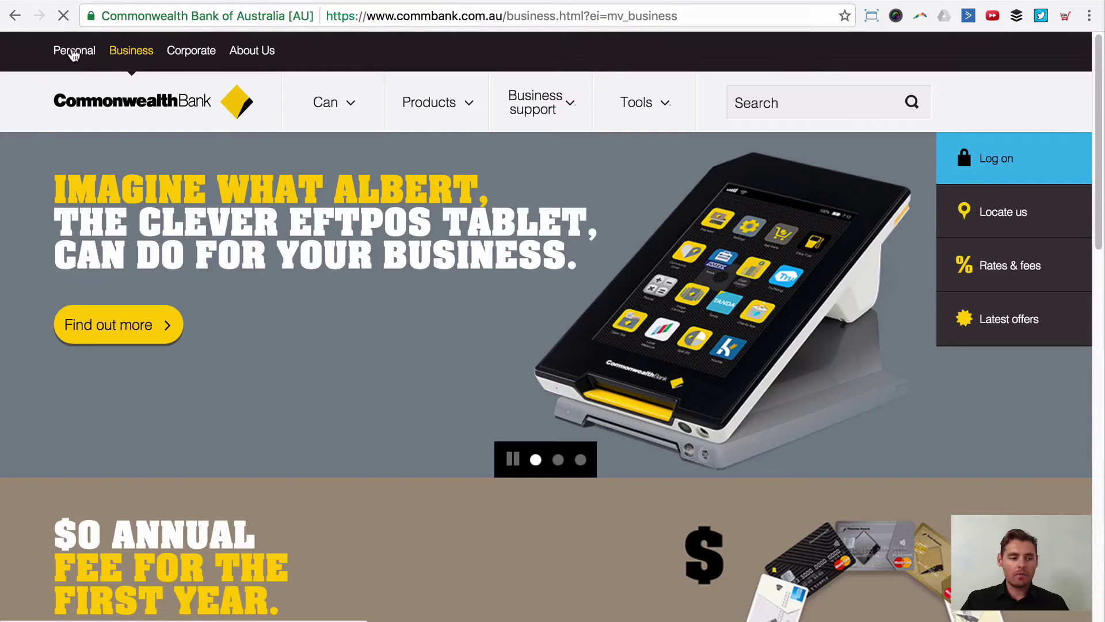
{"action": "left_click", "coordinate": [63, 46]}
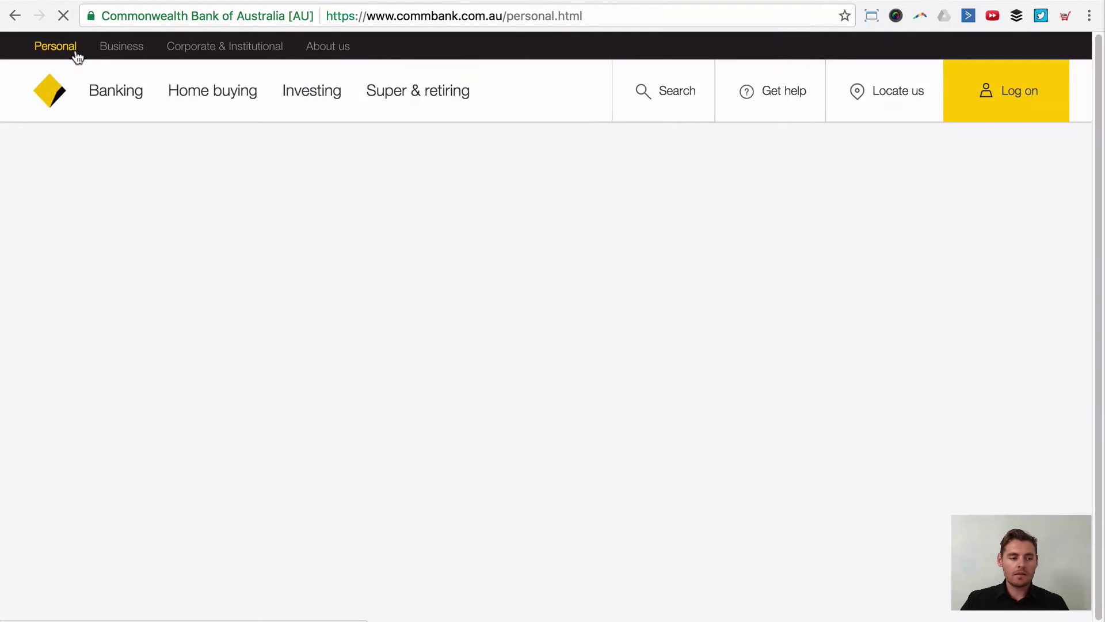
{"action": "left_click", "coordinate": [115, 101]}
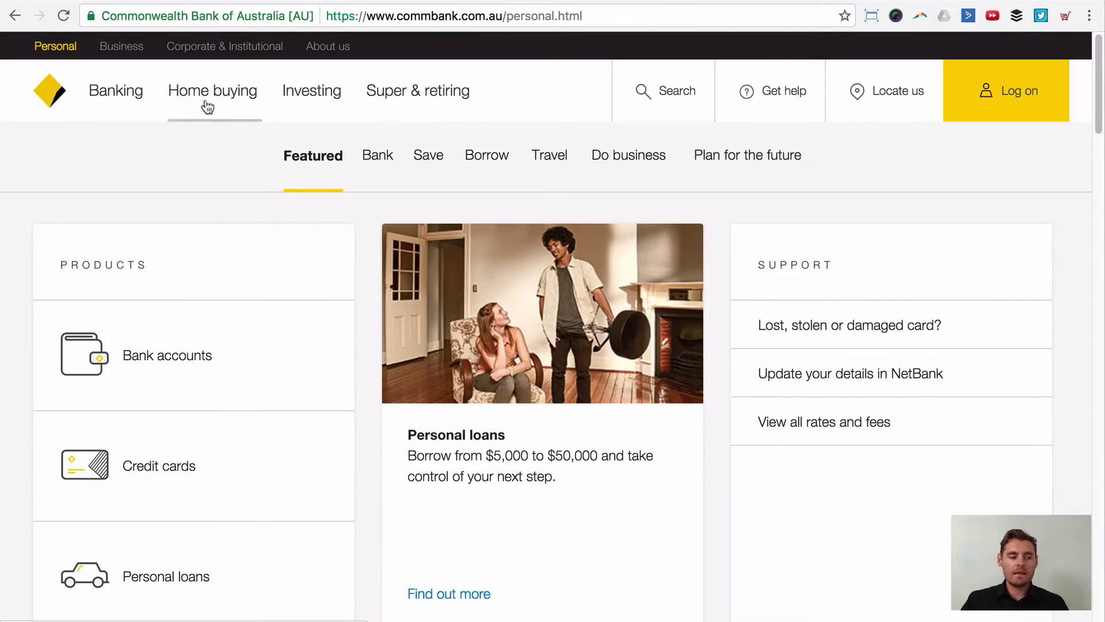
{"action": "left_click", "coordinate": [371, 3]}
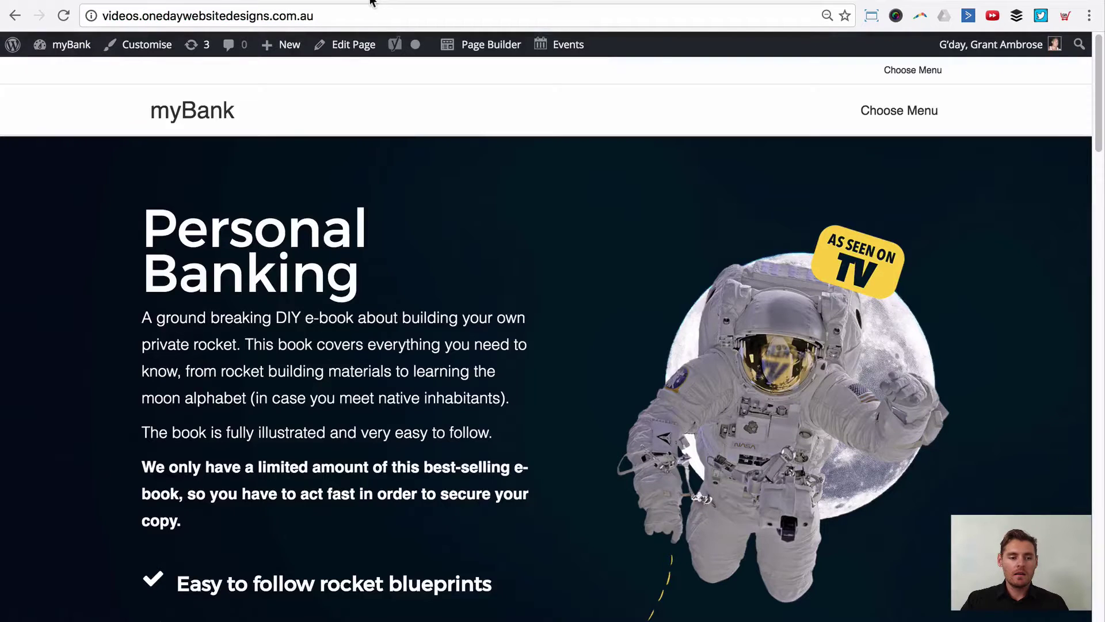
{"action": "scroll", "coordinate": [463, 322], "scroll_direction": "down", "scroll_amount": 1}
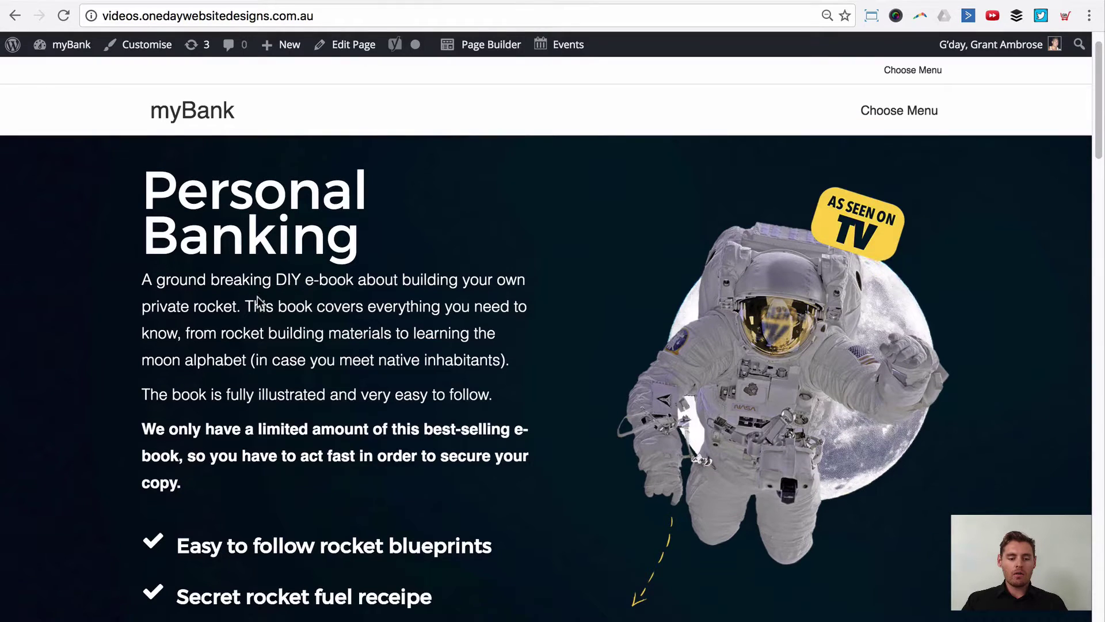
{"action": "scroll", "coordinate": [258, 296], "scroll_direction": "down", "scroll_amount": 10}
{"action": "scroll", "coordinate": [257, 298], "scroll_direction": "up", "scroll_amount": 11}
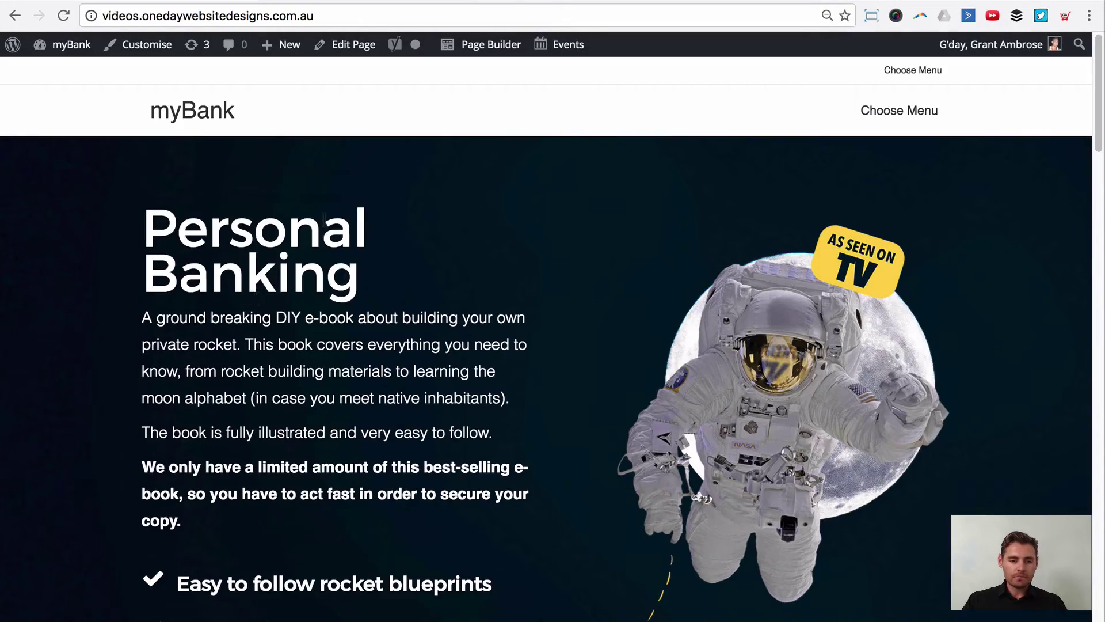
- In Beaver Builder, give the Personal Banking row the CSS ID 'banking'
{"action": "left_click", "coordinate": [488, 55]}
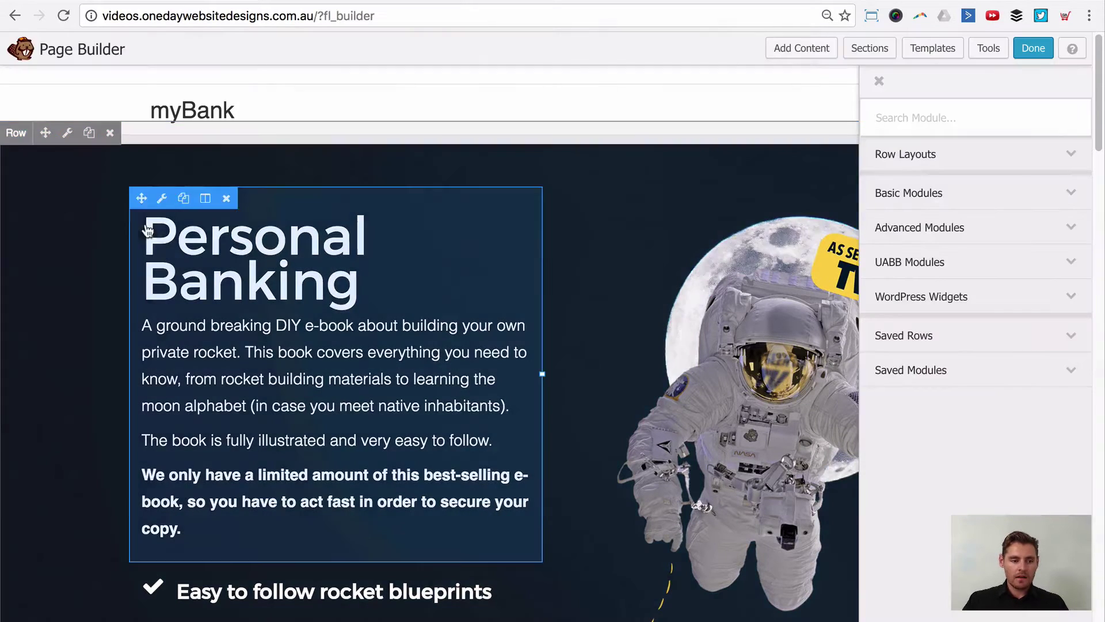
{"action": "left_click", "coordinate": [67, 137]}
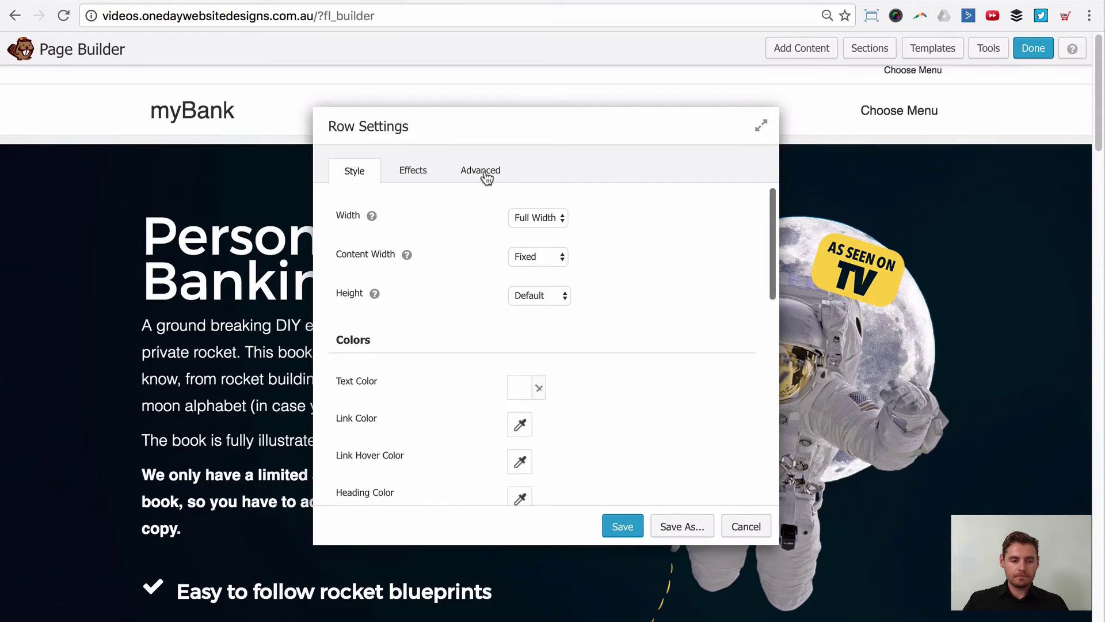
{"action": "left_click", "coordinate": [481, 171]}
{"action": "scroll", "coordinate": [572, 373], "scroll_direction": "down", "scroll_amount": 3}
{"action": "scroll", "coordinate": [571, 375], "scroll_direction": "down", "scroll_amount": 1}
{"action": "left_click", "coordinate": [563, 424]}
{"action": "type", "text": "bankin"}
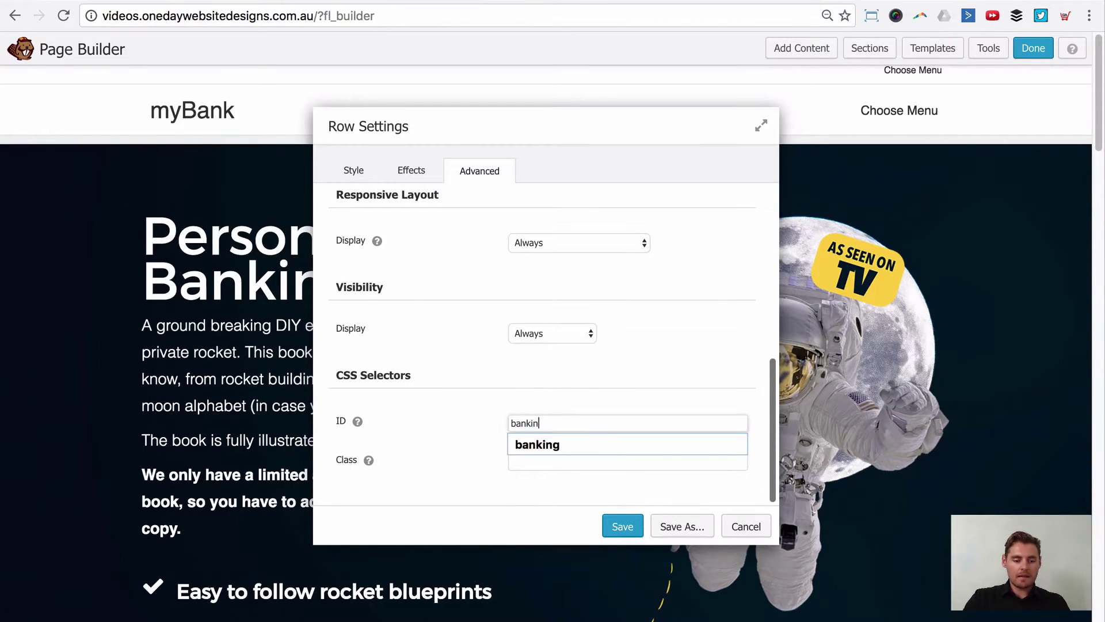
{"action": "type", "text": "g"}
{"action": "left_click", "coordinate": [613, 534]}
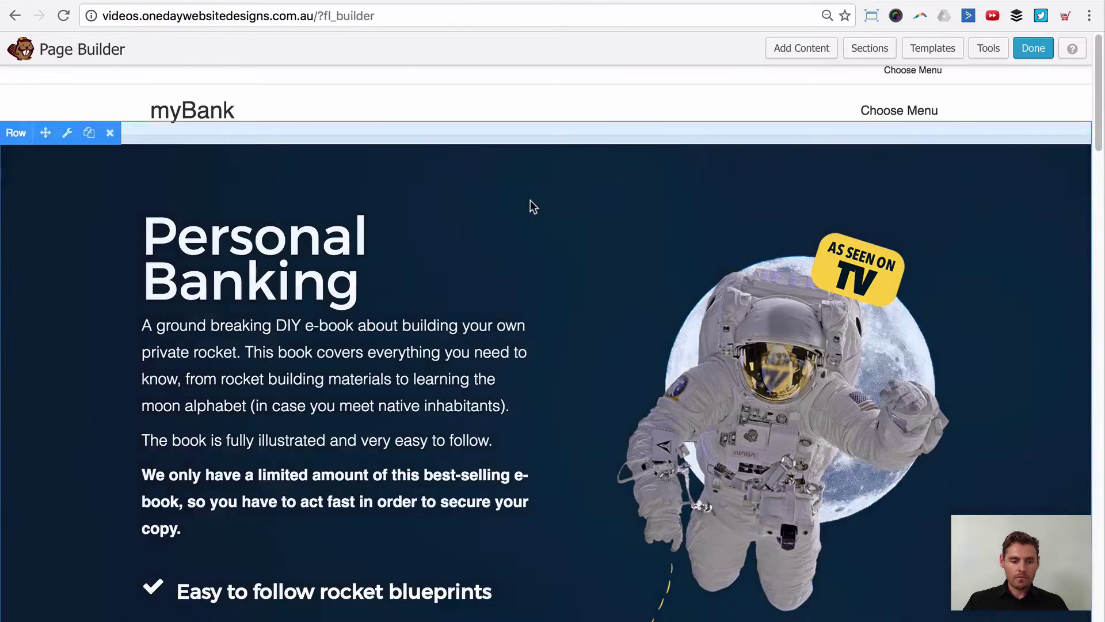
- Give the Home Buying row the CSS ID 'homebuying' in its Advanced row settings
{"action": "scroll", "coordinate": [528, 207], "scroll_direction": "down", "scroll_amount": 10}
{"action": "scroll", "coordinate": [519, 211], "scroll_direction": "down", "scroll_amount": 5}
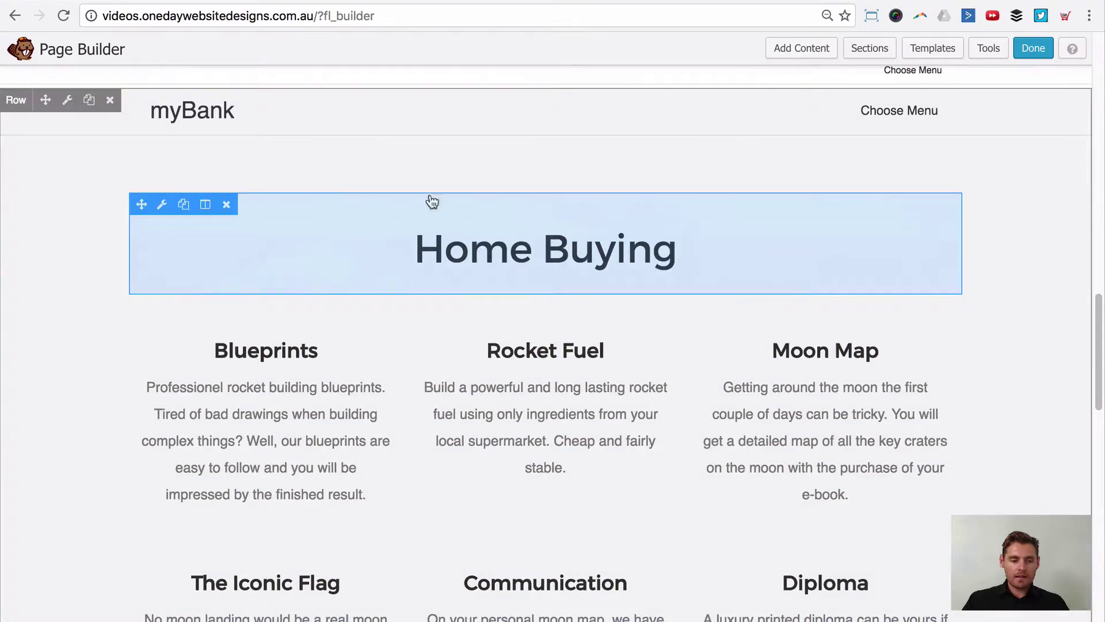
{"action": "scroll", "coordinate": [86, 183], "scroll_direction": "up", "scroll_amount": 3}
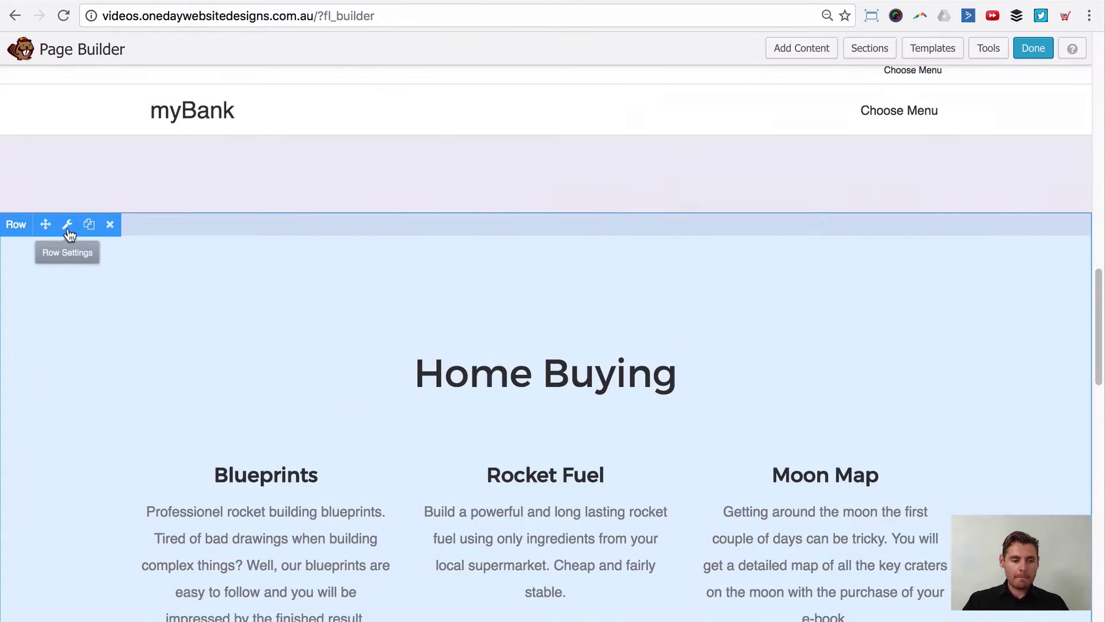
{"action": "left_click", "coordinate": [68, 225]}
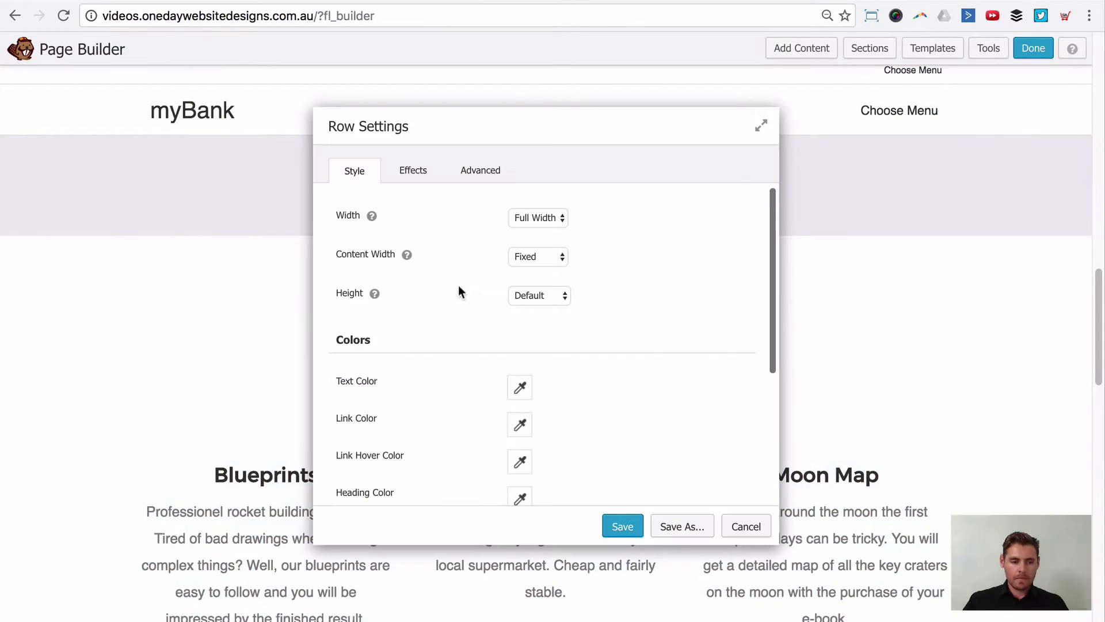
{"action": "left_click", "coordinate": [483, 171]}
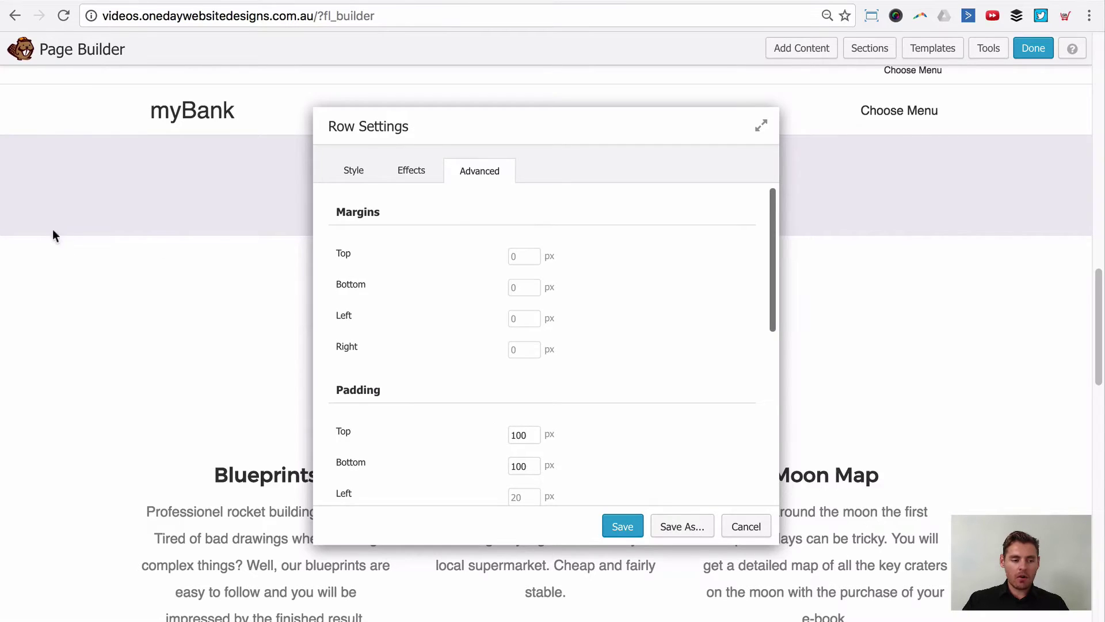
{"action": "left_click", "coordinate": [740, 527]}
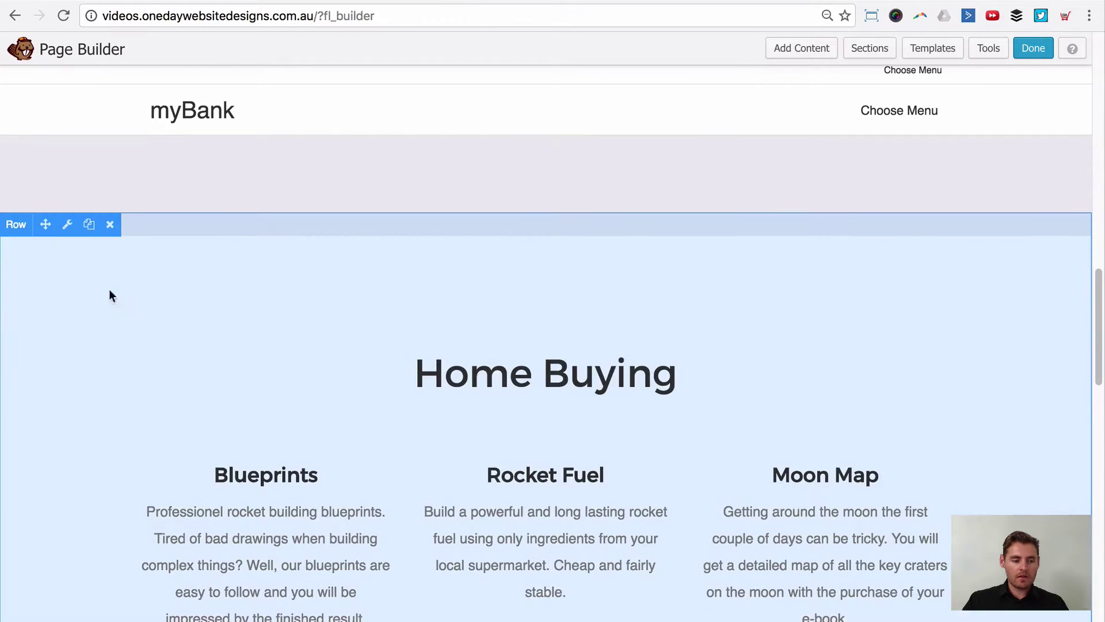
{"action": "left_click", "coordinate": [68, 225]}
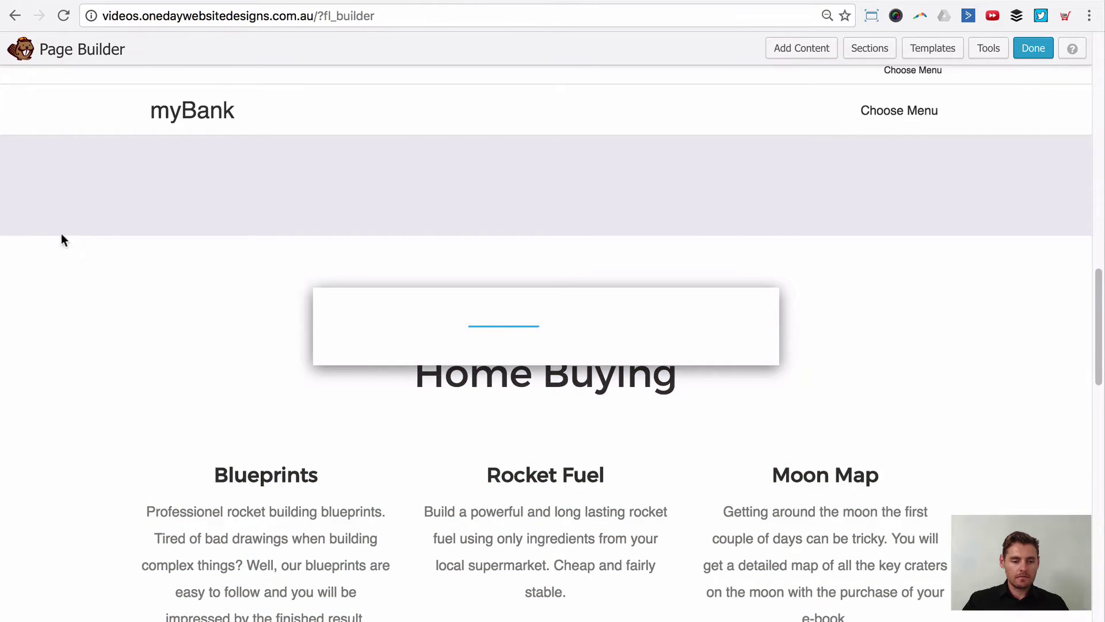
{"action": "left_click", "coordinate": [490, 167]}
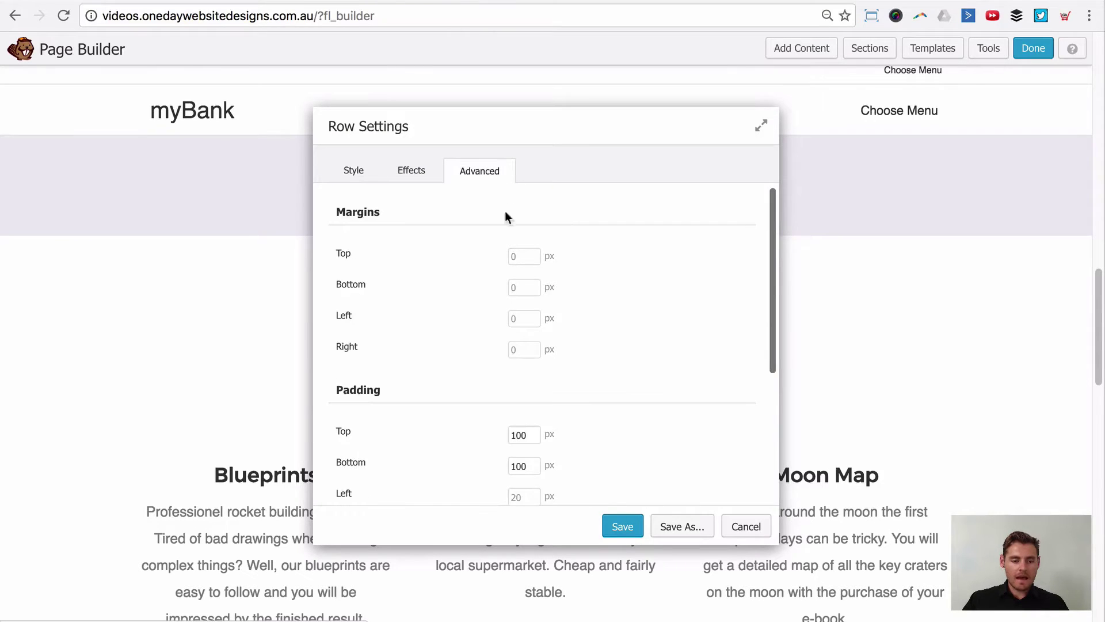
{"action": "scroll", "coordinate": [507, 259], "scroll_direction": "down", "scroll_amount": 6}
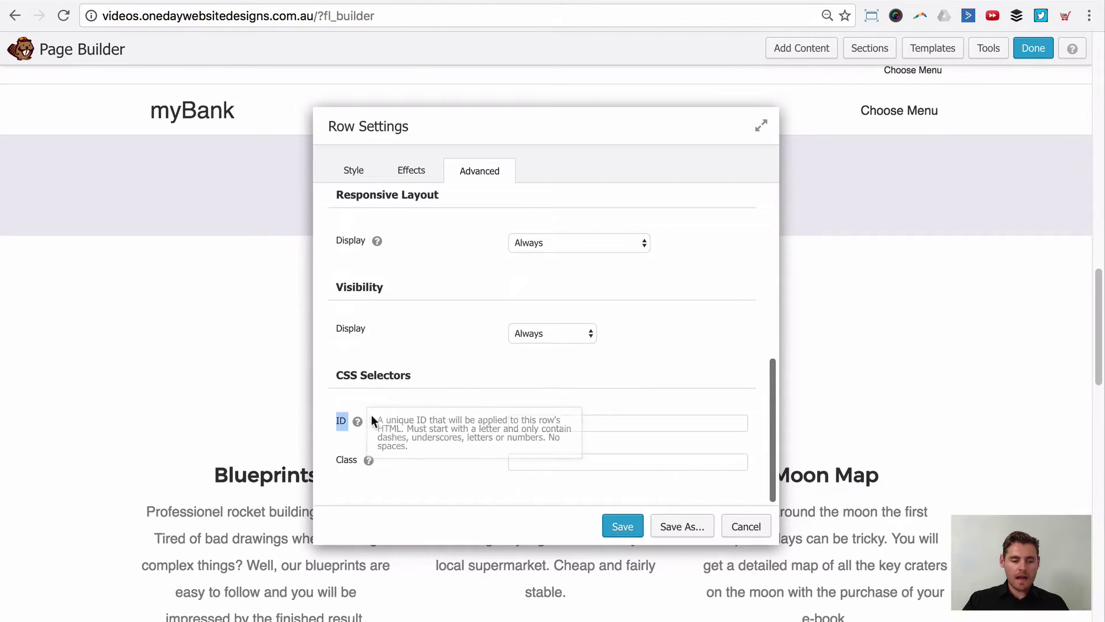
{"action": "left_click", "coordinate": [600, 422]}
{"action": "type", "text": "homebuying"}
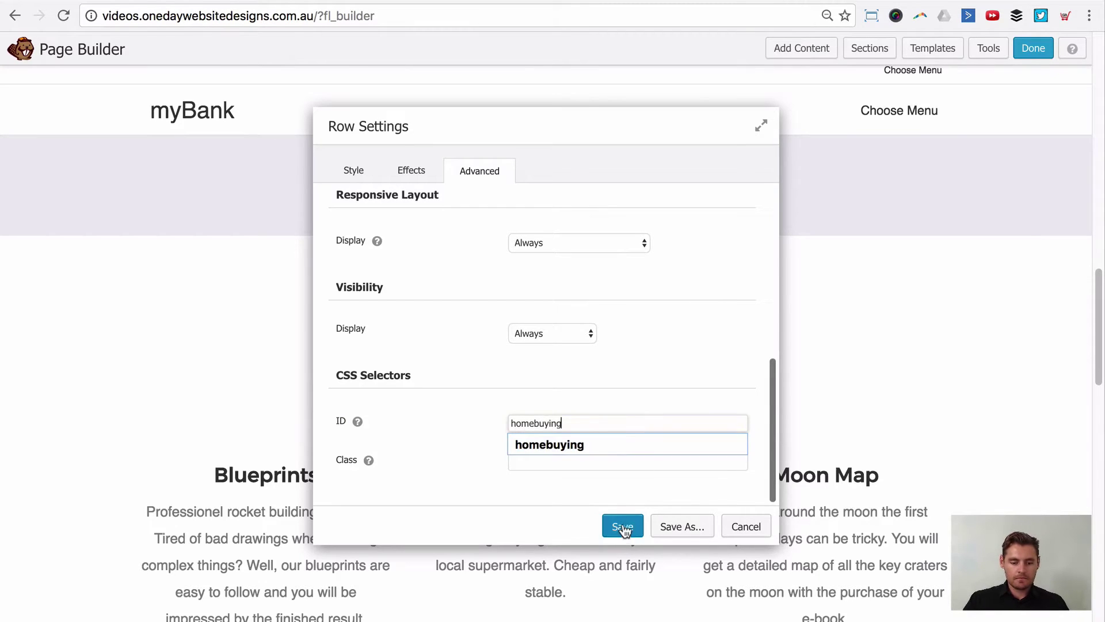
{"action": "left_click", "coordinate": [623, 526]}
- Give the Super & Retiring row the CSS ID 'super'
{"action": "scroll", "coordinate": [620, 526], "scroll_direction": "down", "scroll_amount": 15}
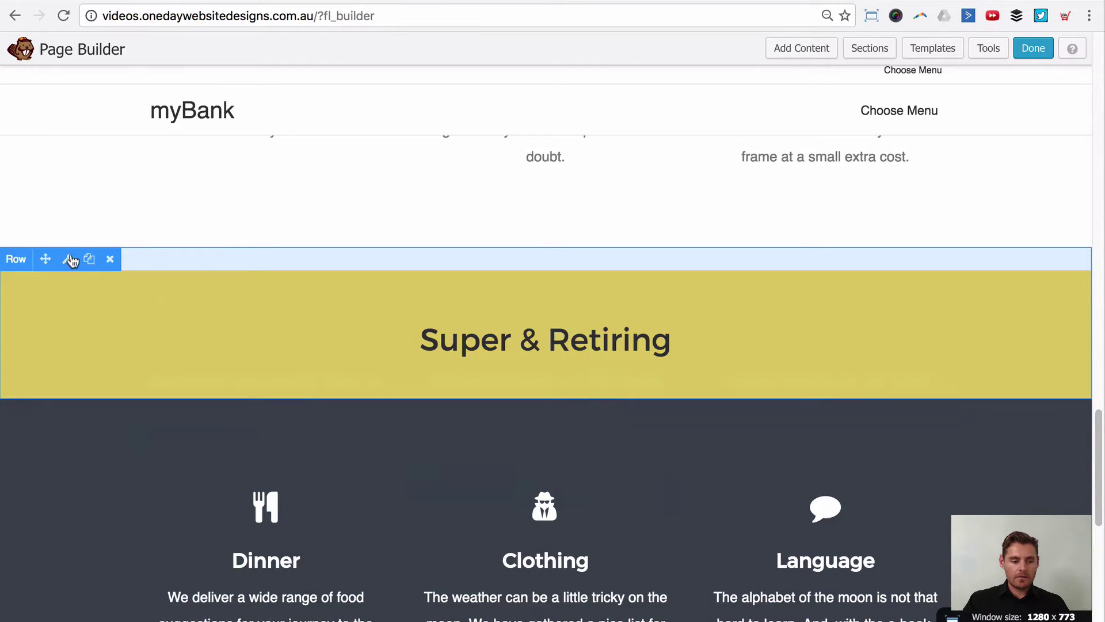
{"action": "left_click", "coordinate": [71, 260]}
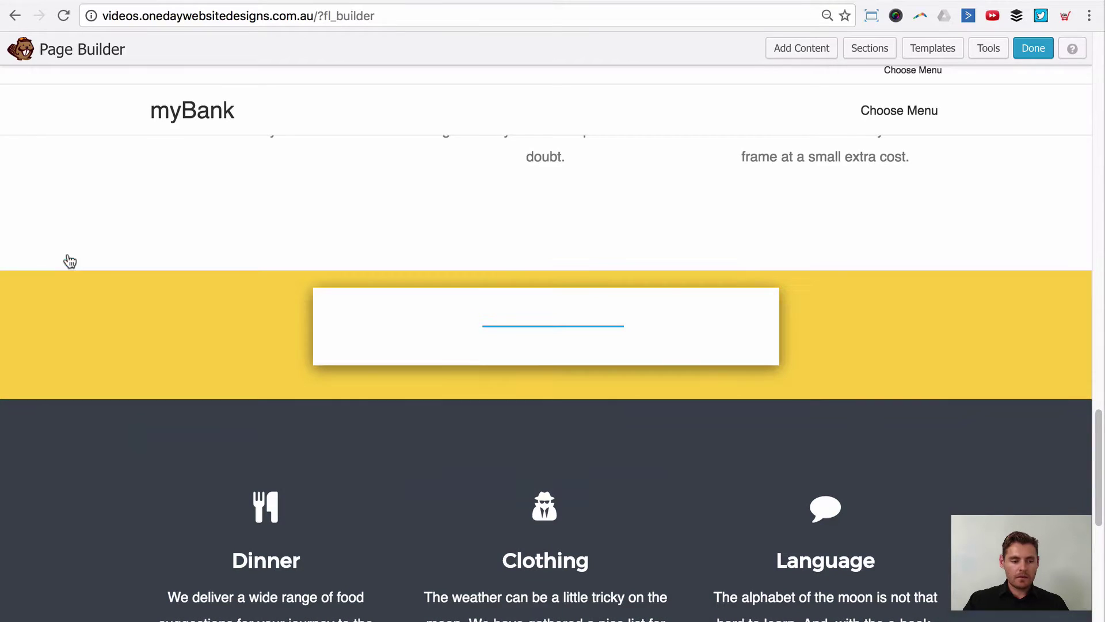
{"action": "left_click", "coordinate": [495, 172]}
{"action": "scroll", "coordinate": [516, 336], "scroll_direction": "down", "scroll_amount": 6}
{"action": "left_click", "coordinate": [538, 431]}
{"action": "type", "text": "super"}
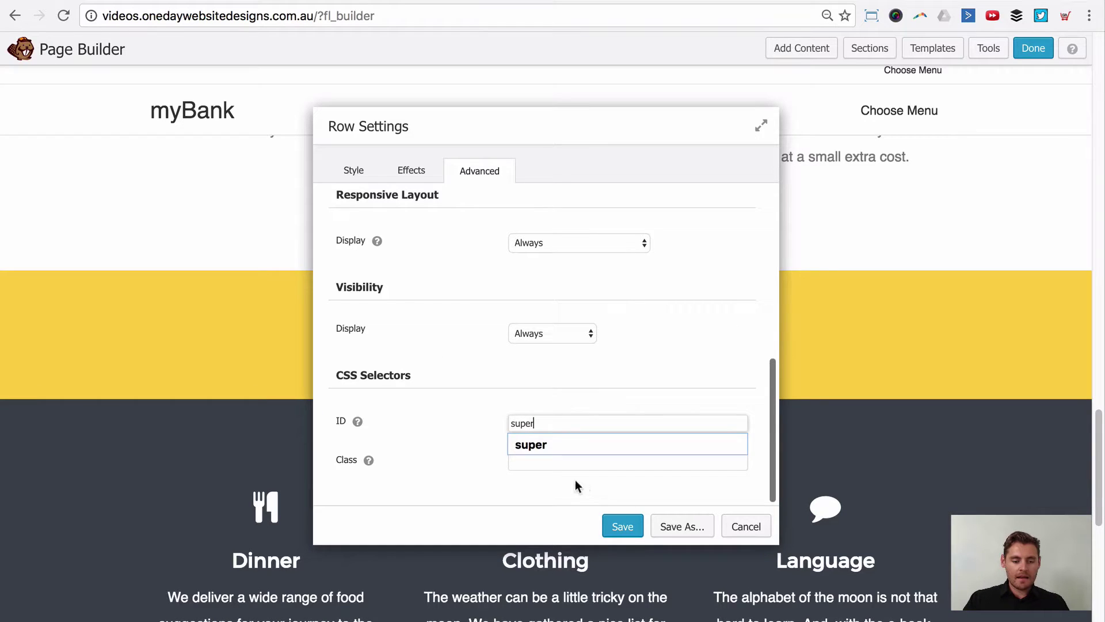
{"action": "left_click", "coordinate": [610, 524]}
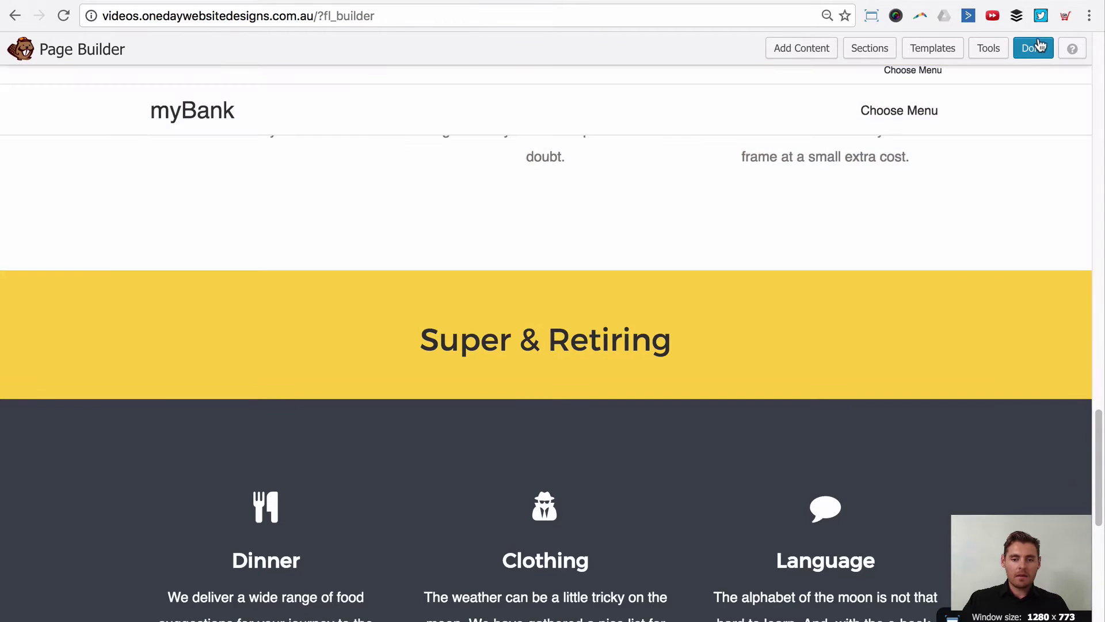
- Publish the home page changes, then open the myBank /business page in Beaver Builder
{"action": "left_click", "coordinate": [1034, 47]}
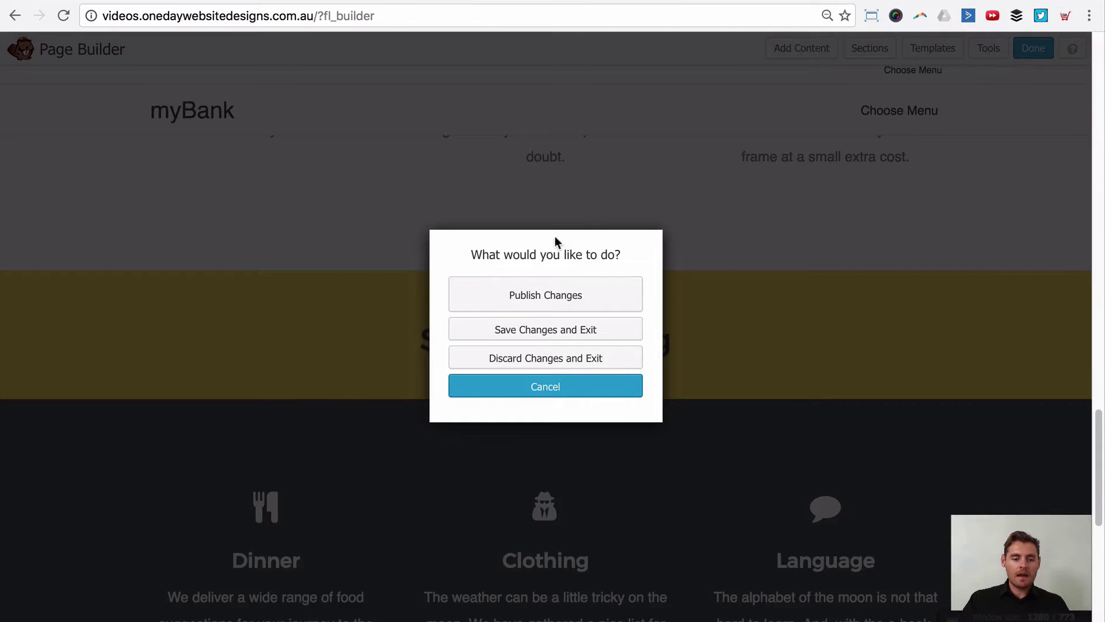
{"action": "left_click", "coordinate": [516, 294]}
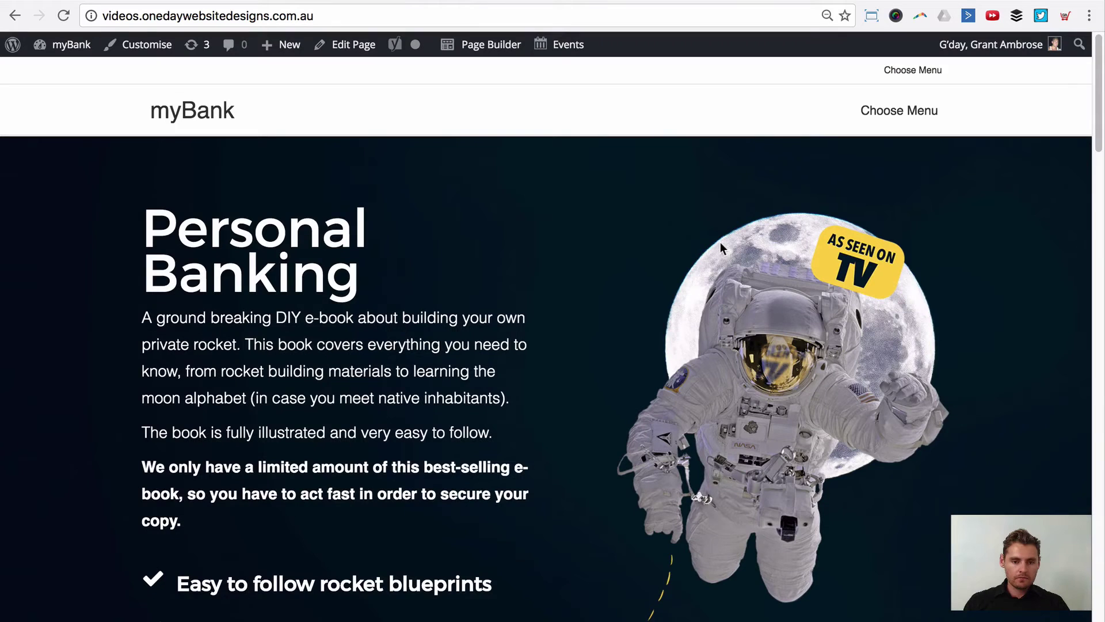
{"action": "left_click", "coordinate": [363, 19]}
{"action": "left_click", "coordinate": [361, 21]}
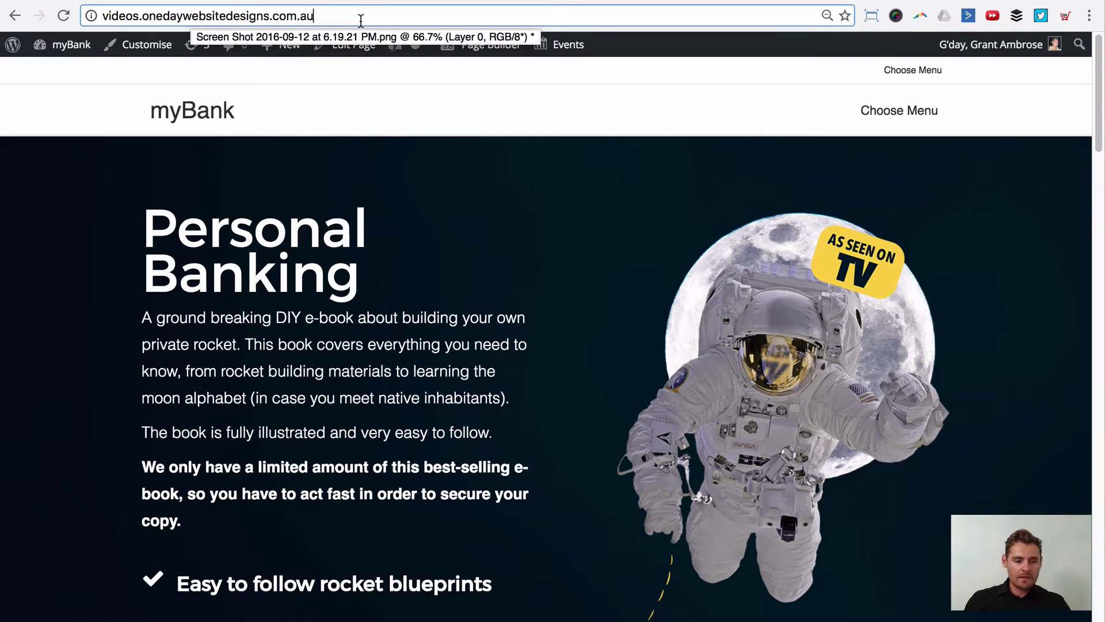
{"action": "type", "text": "/busin"}
{"action": "key", "text": "Return"}
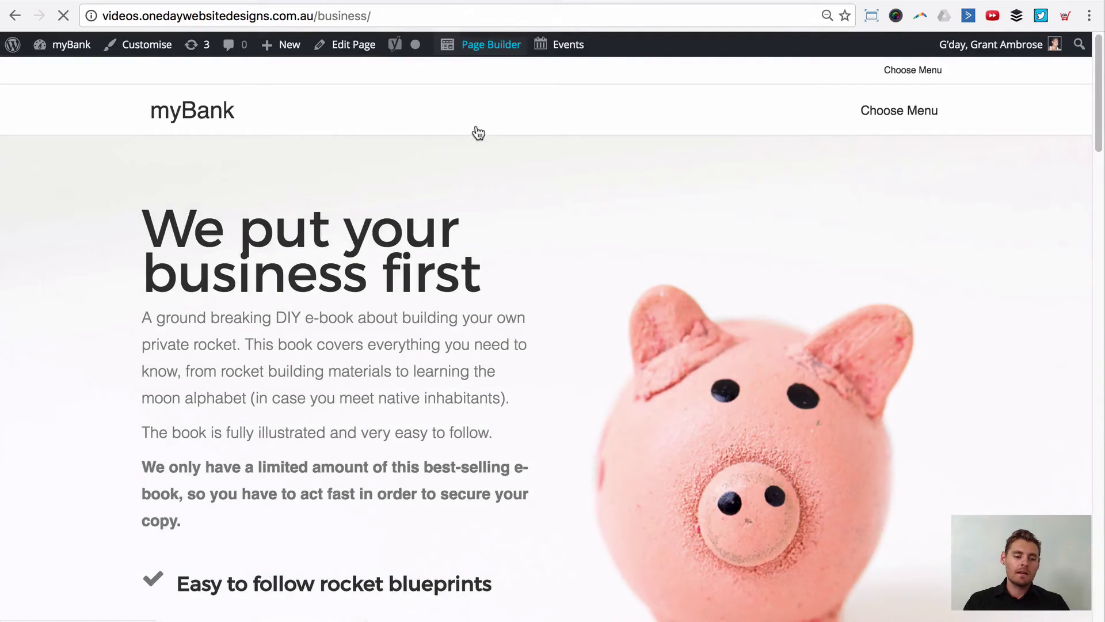
{"action": "left_click", "coordinate": [489, 49]}
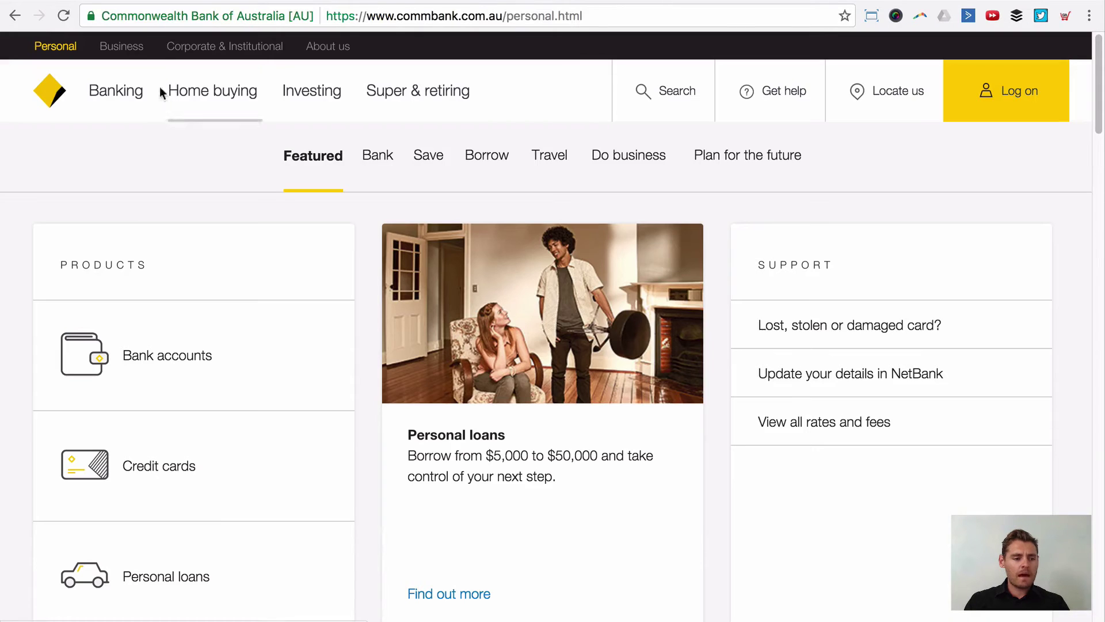
- Check CommBank's Business section, then open Row Settings for the 'We put your business first' row
{"action": "left_click", "coordinate": [126, 52]}
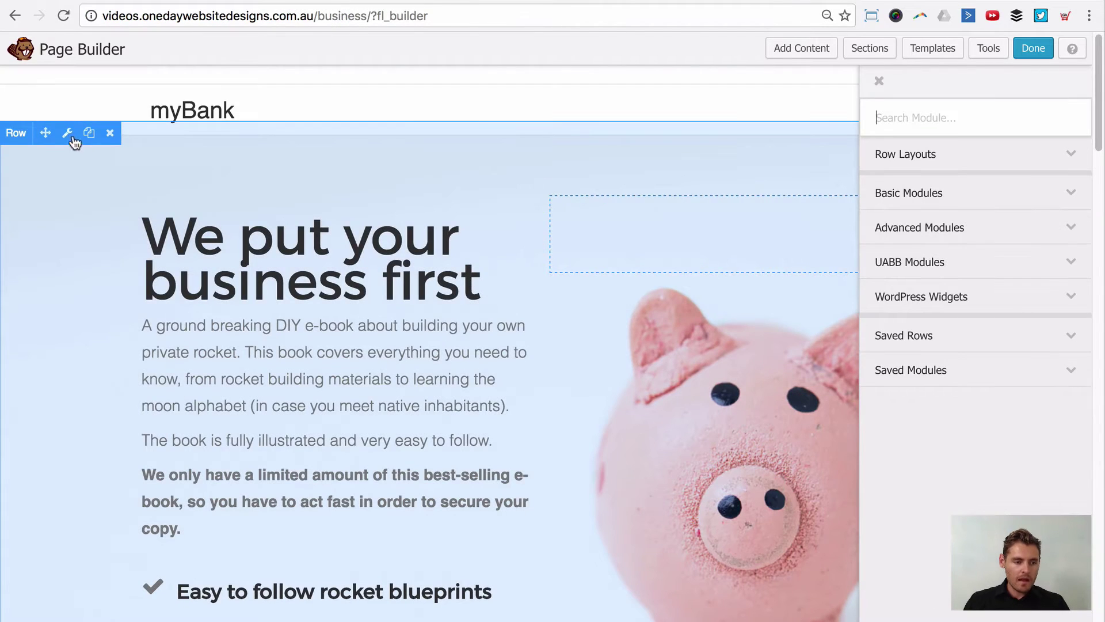
{"action": "left_click", "coordinate": [71, 140]}
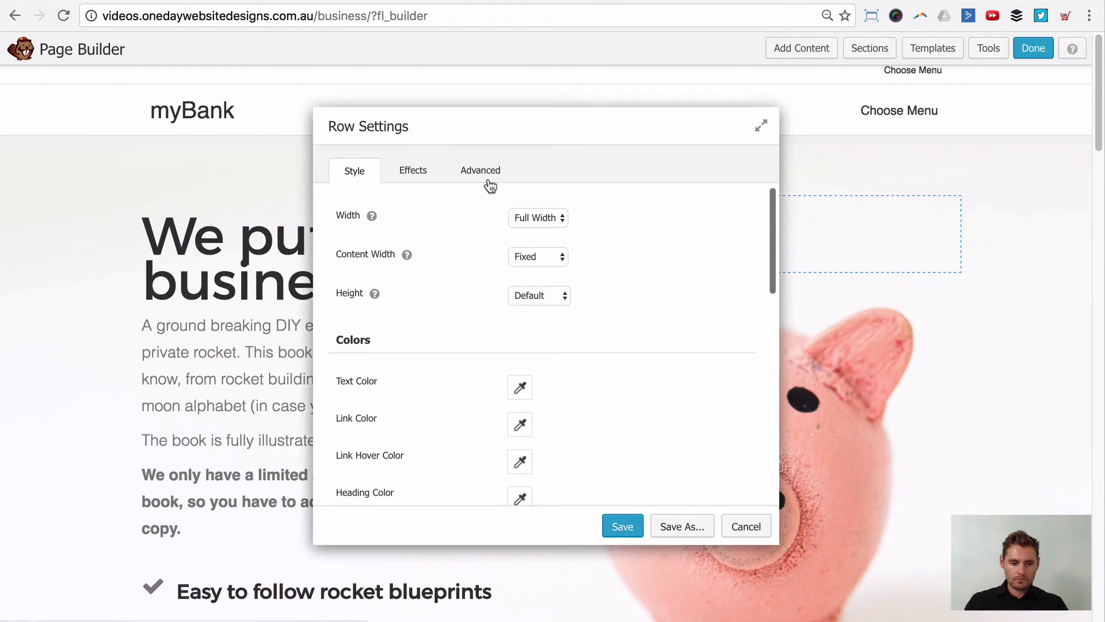
- Set the hero row's CSS ID to 'products' under Advanced and save
{"action": "left_click", "coordinate": [486, 178]}
{"action": "scroll", "coordinate": [517, 344], "scroll_direction": "down", "scroll_amount": 10}
{"action": "double_click", "coordinate": [529, 423]}
{"action": "left_click", "coordinate": [633, 527]}
- Give the Business Support row the CSS ID 'support' and publish the Business page changes
{"action": "scroll", "coordinate": [498, 347], "scroll_direction": "down", "scroll_amount": 15}
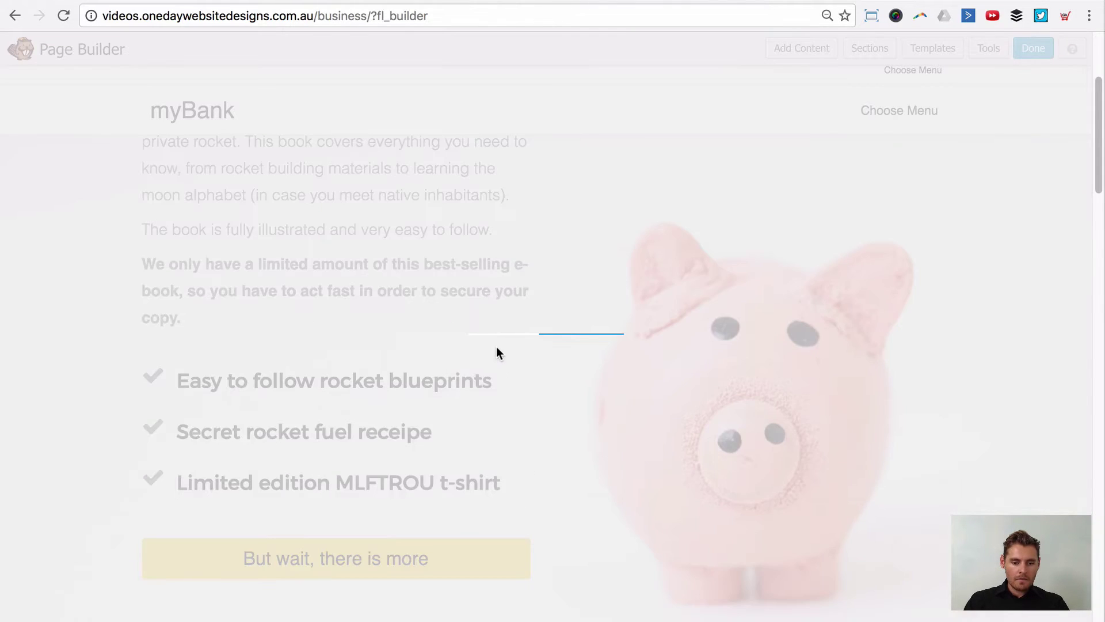
{"action": "scroll", "coordinate": [497, 355], "scroll_direction": "down", "scroll_amount": 6}
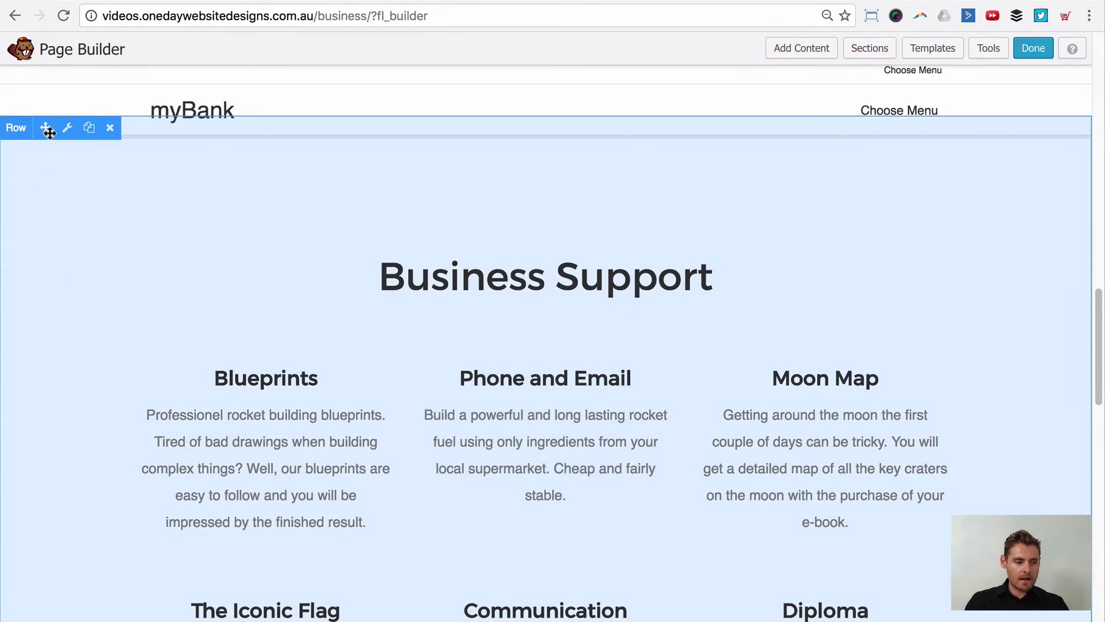
{"action": "left_click", "coordinate": [67, 128]}
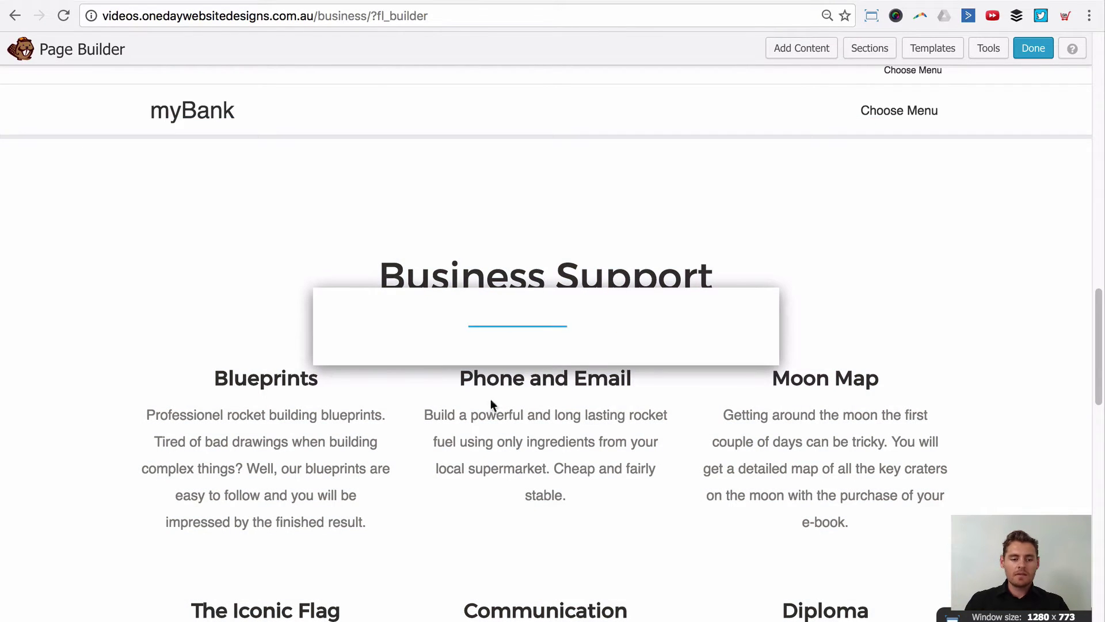
{"action": "left_click", "coordinate": [486, 174]}
{"action": "scroll", "coordinate": [554, 409], "scroll_direction": "down", "scroll_amount": 10}
{"action": "left_click", "coordinate": [610, 524]}
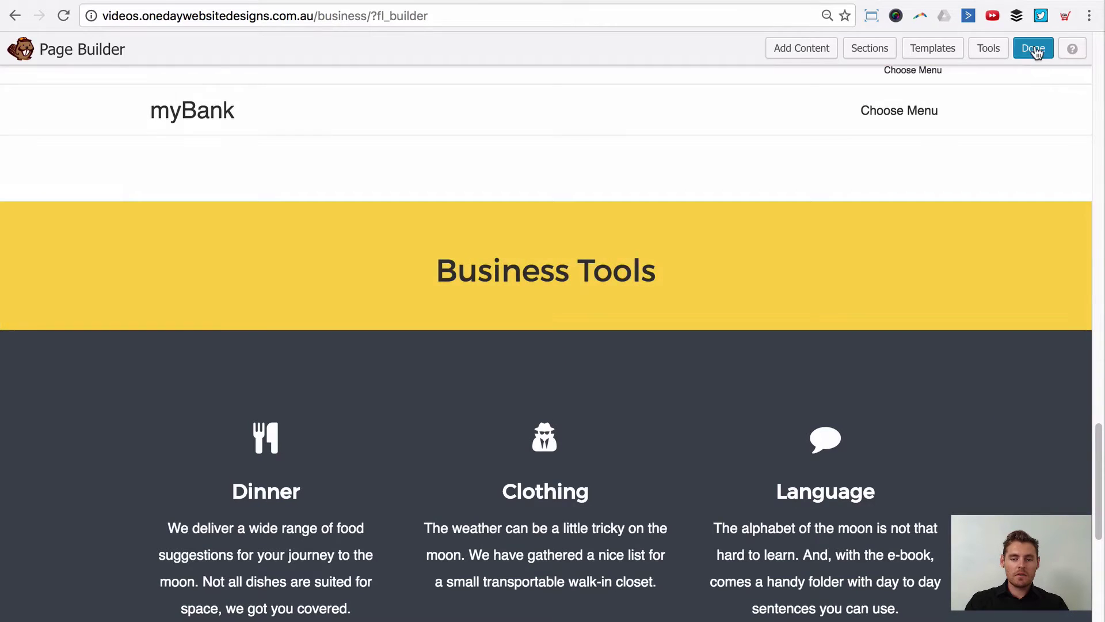
{"action": "left_click", "coordinate": [1033, 48]}
{"action": "left_click", "coordinate": [548, 311]}
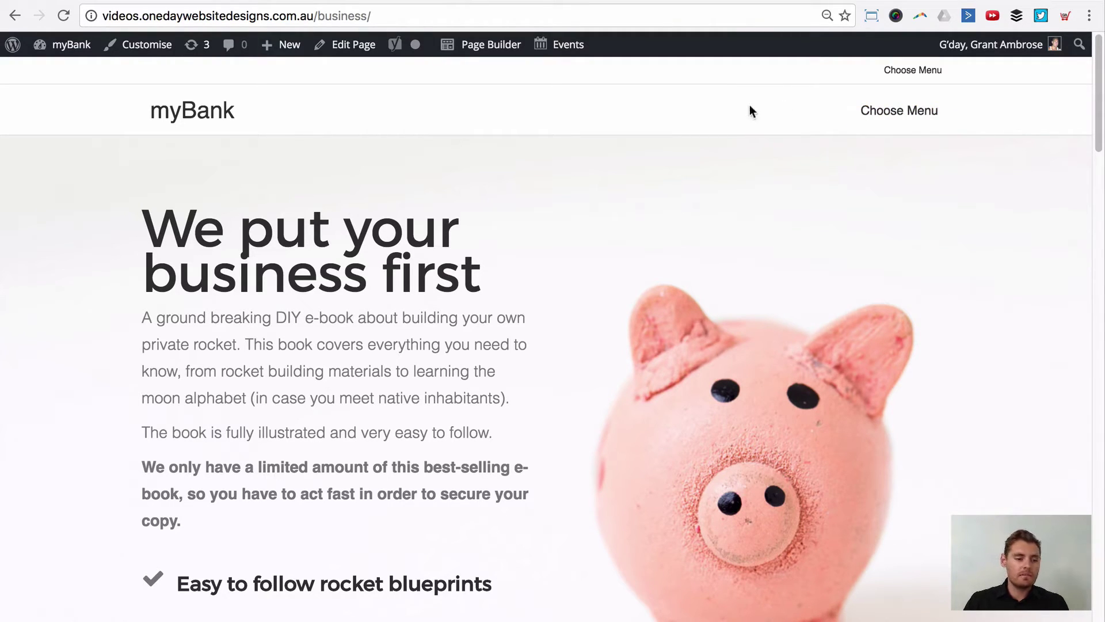
- From the dashboard's Menus page, create a new menu named 'Banking (toggle)'
{"action": "mouse_move", "coordinate": [61, 45]}
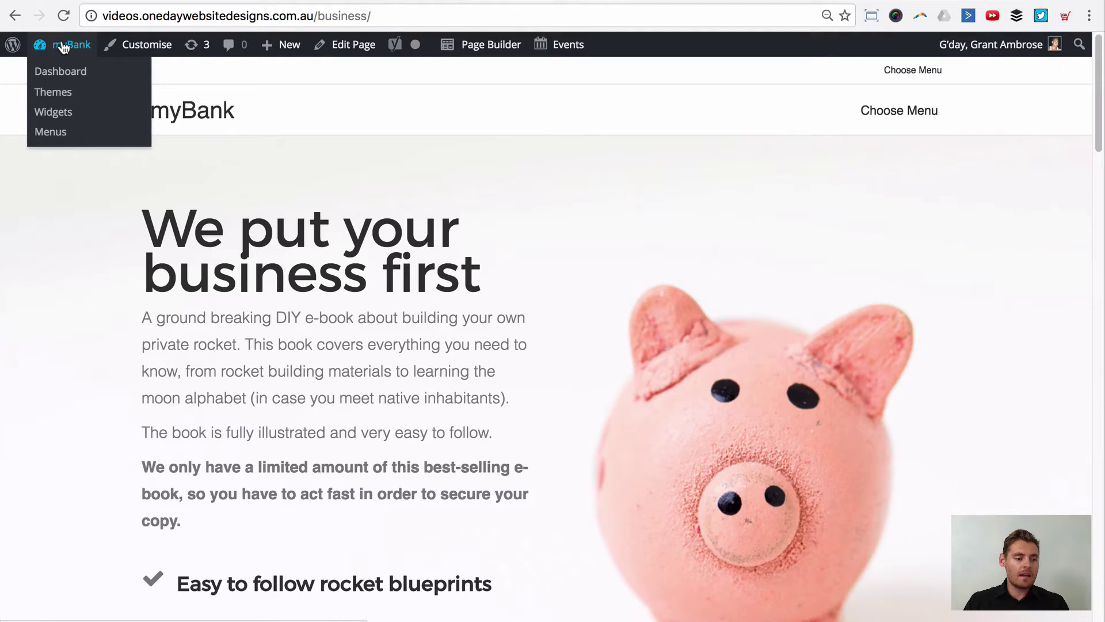
{"action": "left_click", "coordinate": [68, 78]}
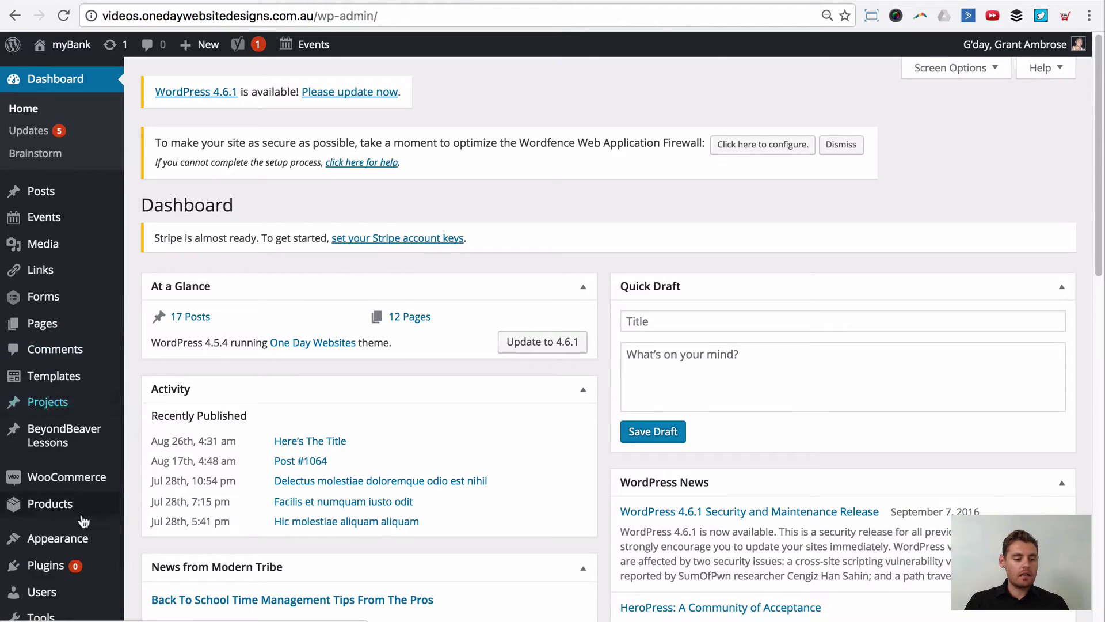
{"action": "mouse_move", "coordinate": [57, 539]}
{"action": "left_click", "coordinate": [153, 548]}
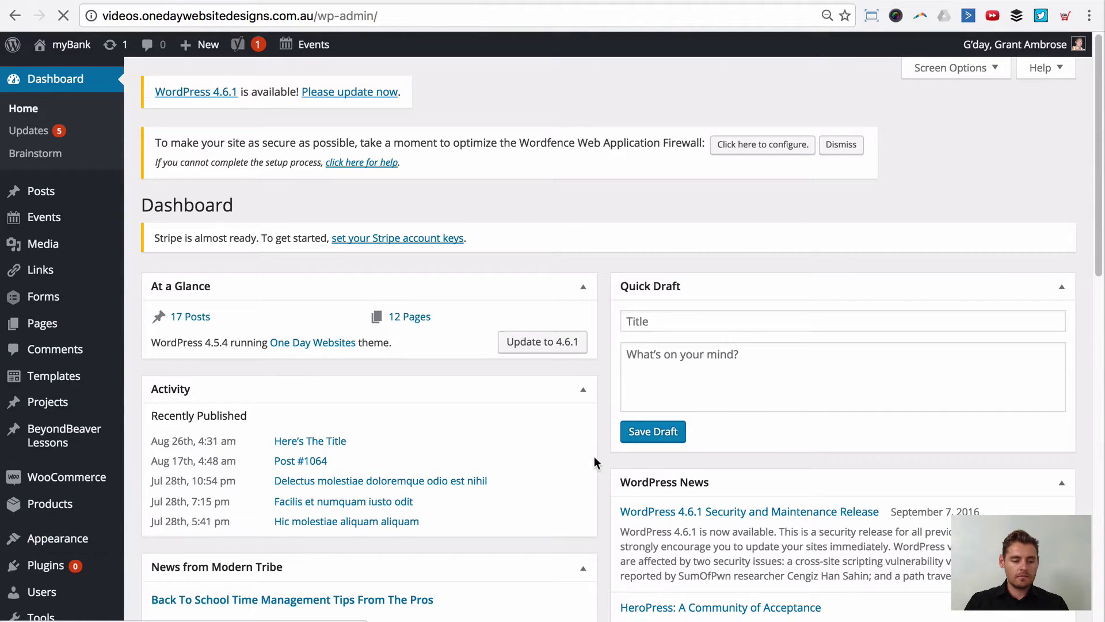
{"action": "left_click", "coordinate": [467, 341]}
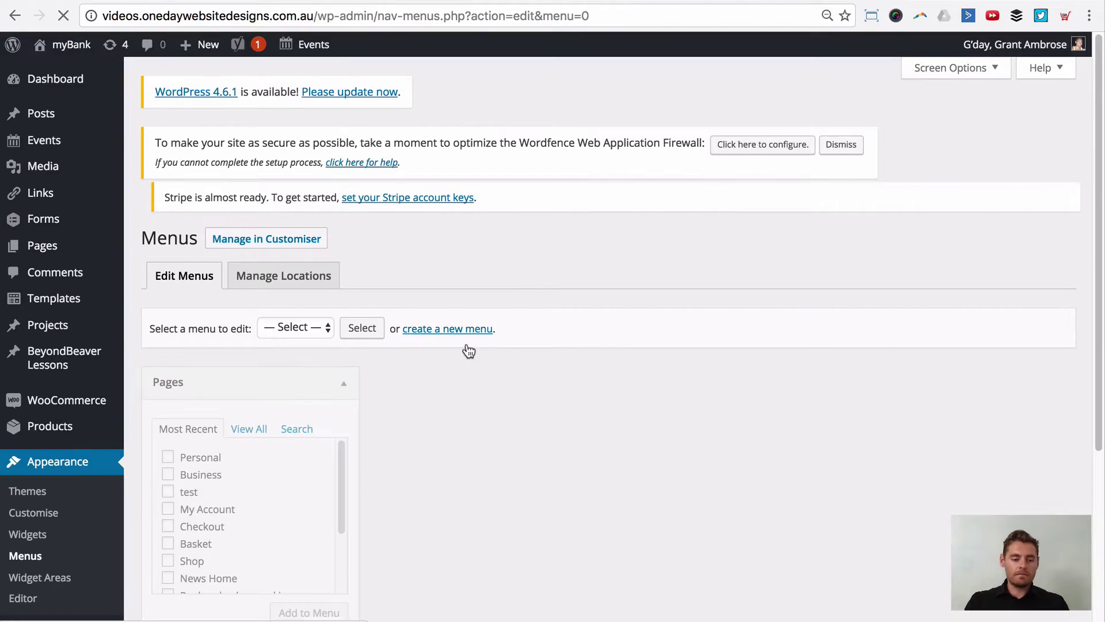
{"action": "left_click", "coordinate": [480, 394]}
{"action": "left_click", "coordinate": [480, 394]}
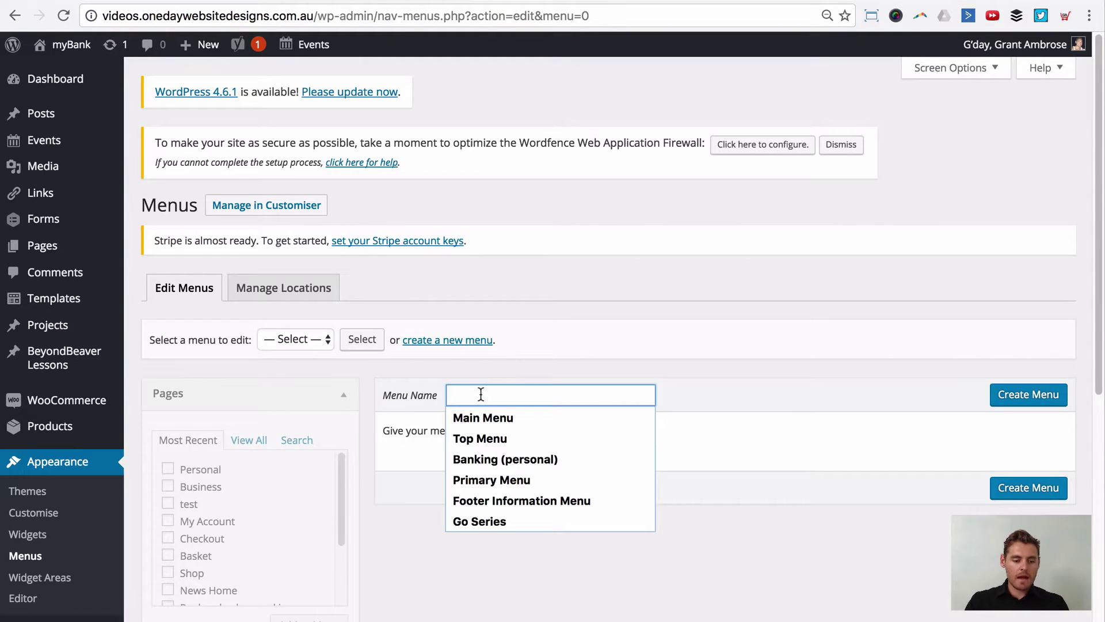
{"action": "left_click", "coordinate": [499, 464]}
{"action": "double_click", "coordinate": [522, 400]}
{"action": "type", "text": "toggle"}
{"action": "left_click", "coordinate": [1020, 397]}
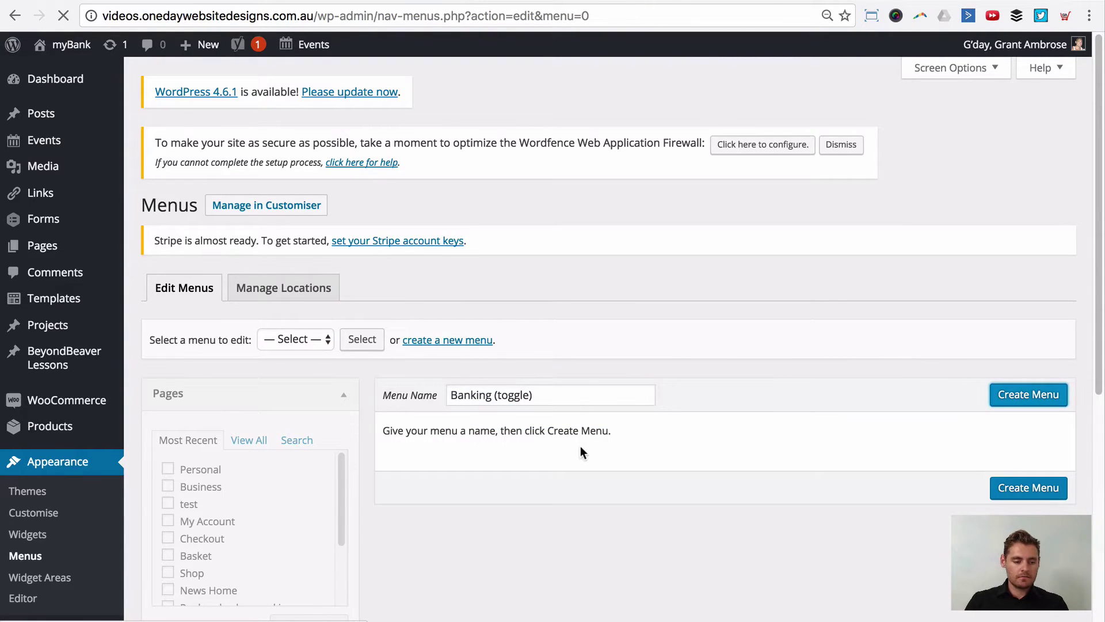
- Add the Personal and Business pages, assign the menu to Top Bar Menu, and save
{"action": "scroll", "coordinate": [581, 445], "scroll_direction": "down", "scroll_amount": 3}
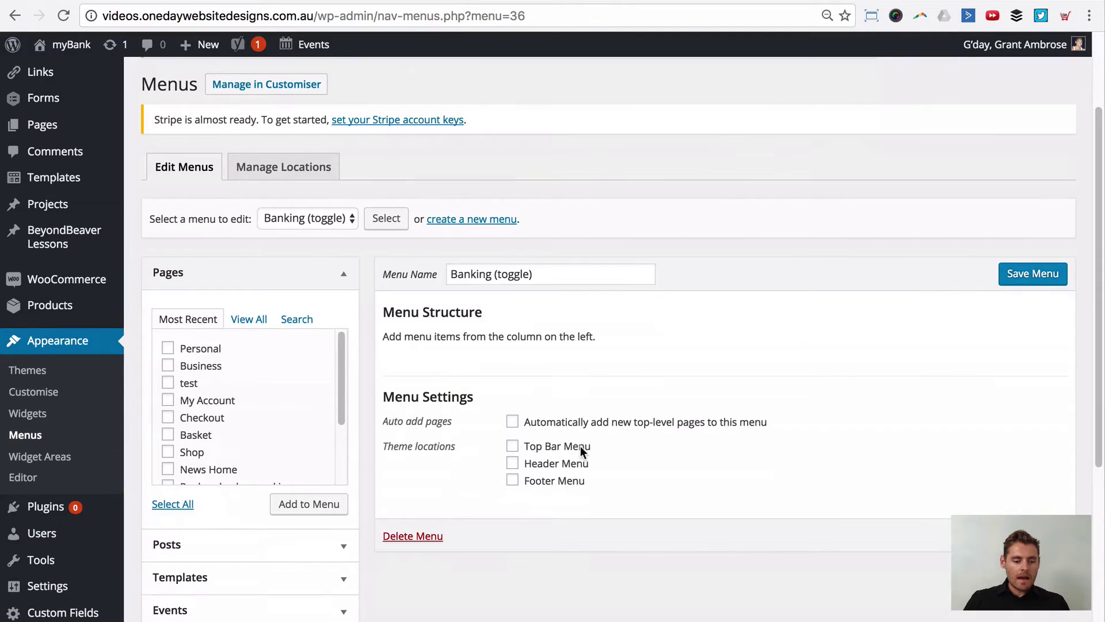
{"action": "left_click", "coordinate": [200, 349]}
{"action": "left_click", "coordinate": [202, 366]}
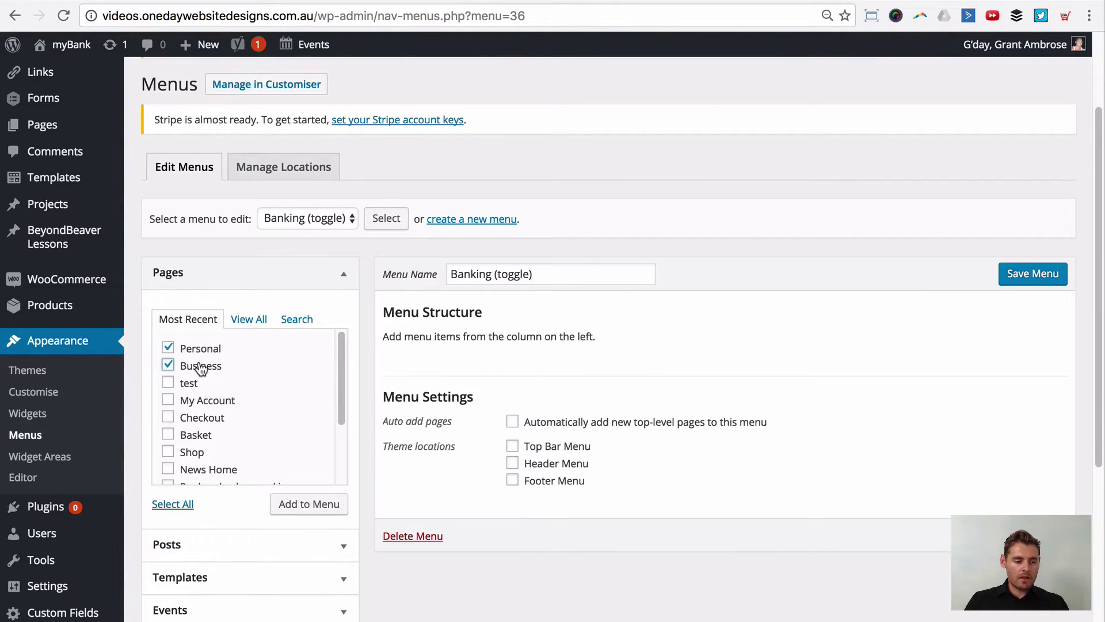
{"action": "left_click", "coordinate": [288, 503]}
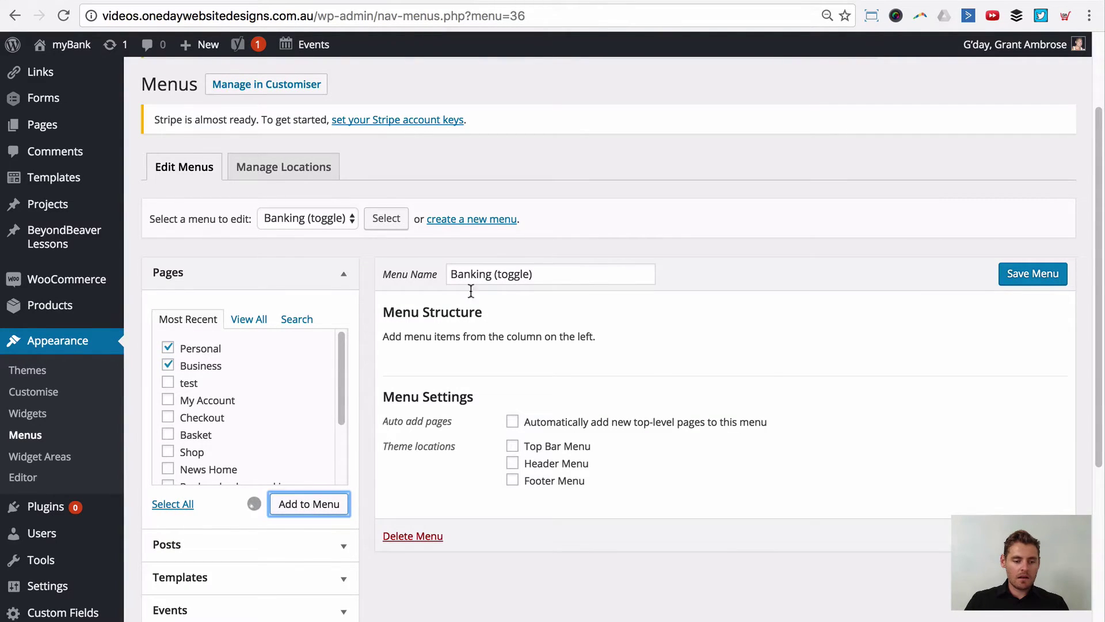
{"action": "scroll", "coordinate": [570, 512], "scroll_direction": "down", "scroll_amount": 2}
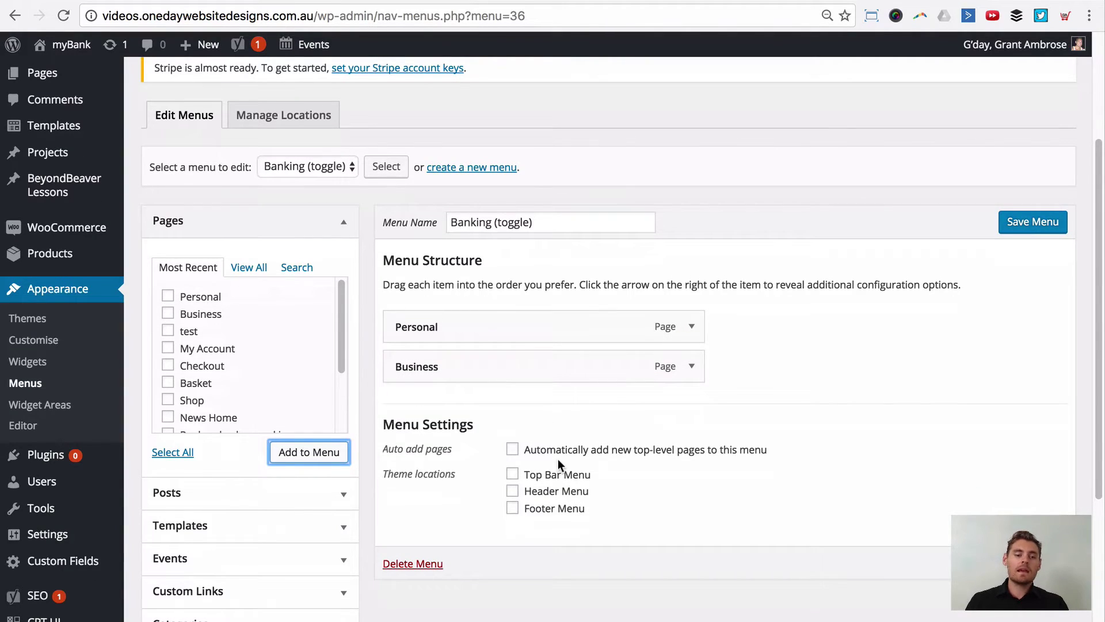
{"action": "left_click", "coordinate": [549, 477]}
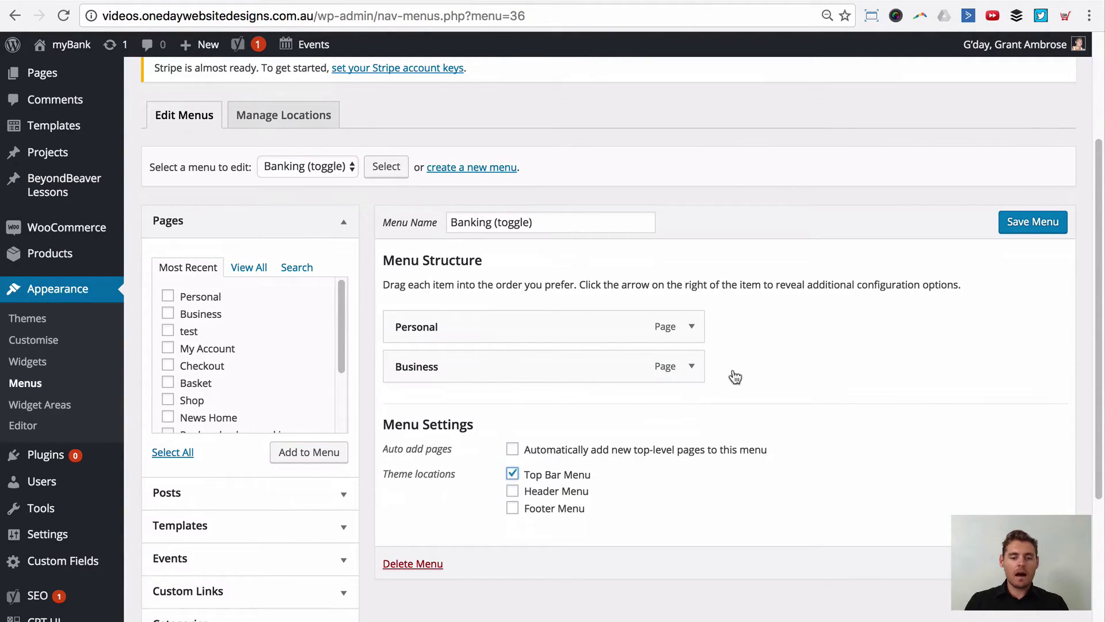
{"action": "key", "text": "Return"}
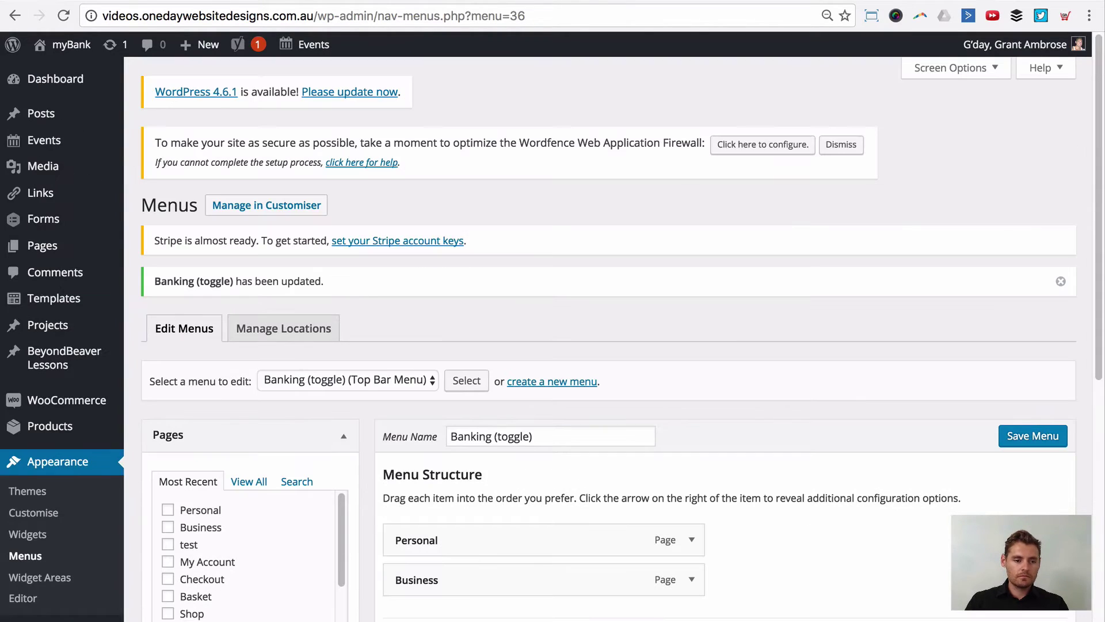
- Return to the live myBank homepage and reload it to show the new top bar menu
{"action": "key", "text": "ctrl+Tab"}
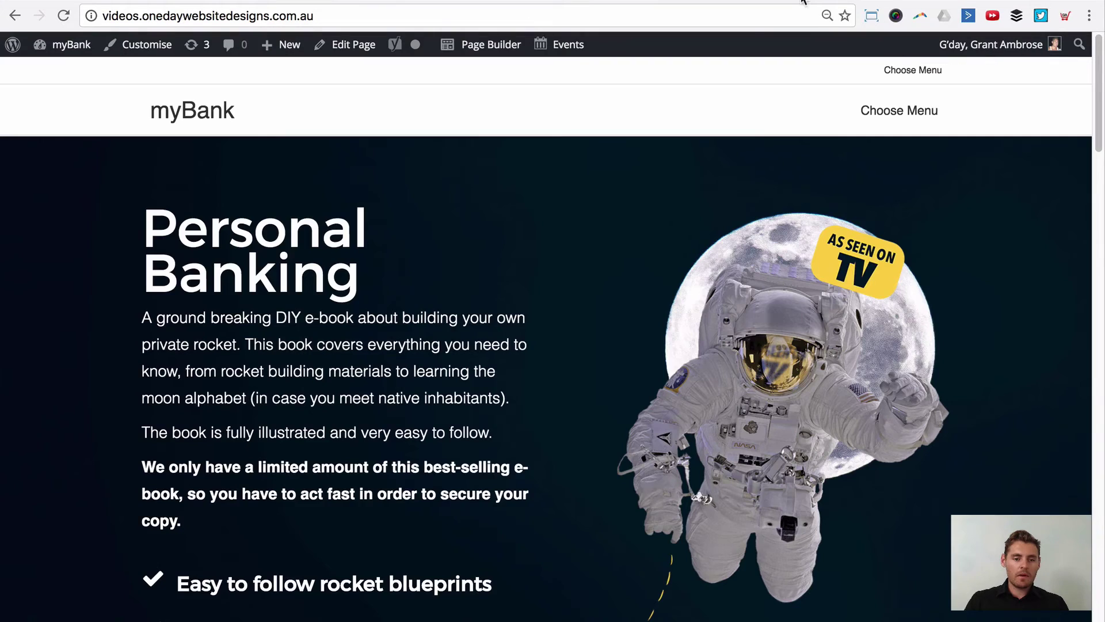
{"action": "left_click", "coordinate": [63, 17]}
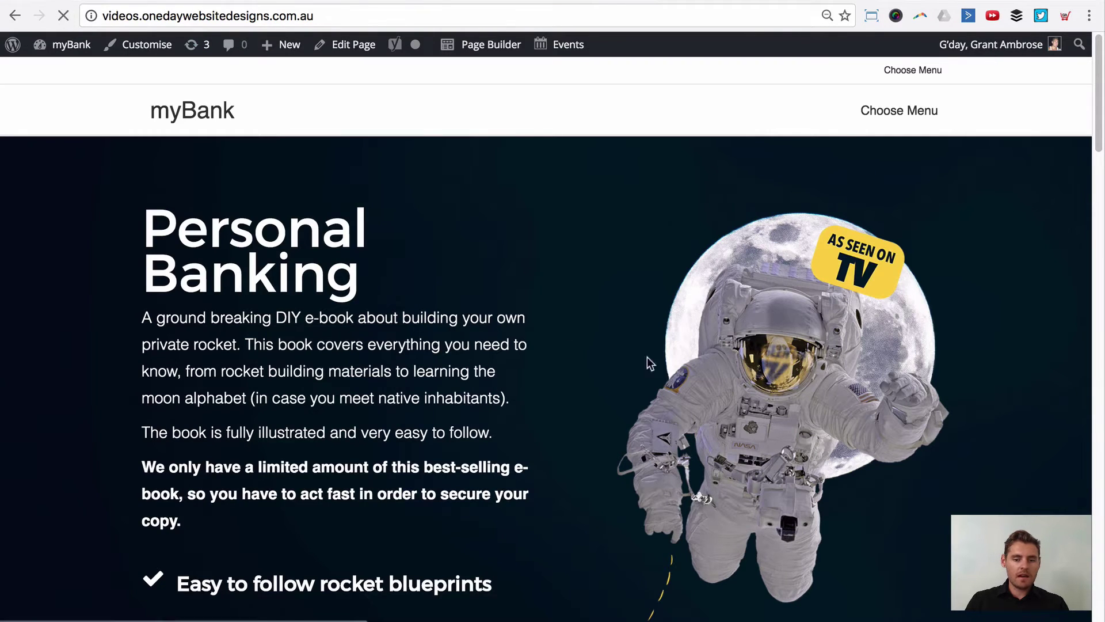